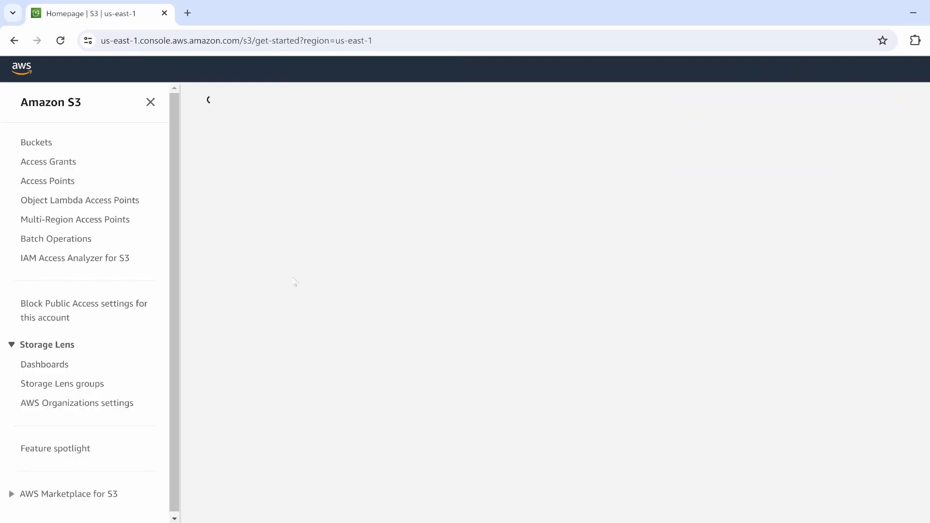
Step: Start a new general purpose S3 bucket in us-east-1 and name it itechgrow
scroll(455, 342, down, 7)
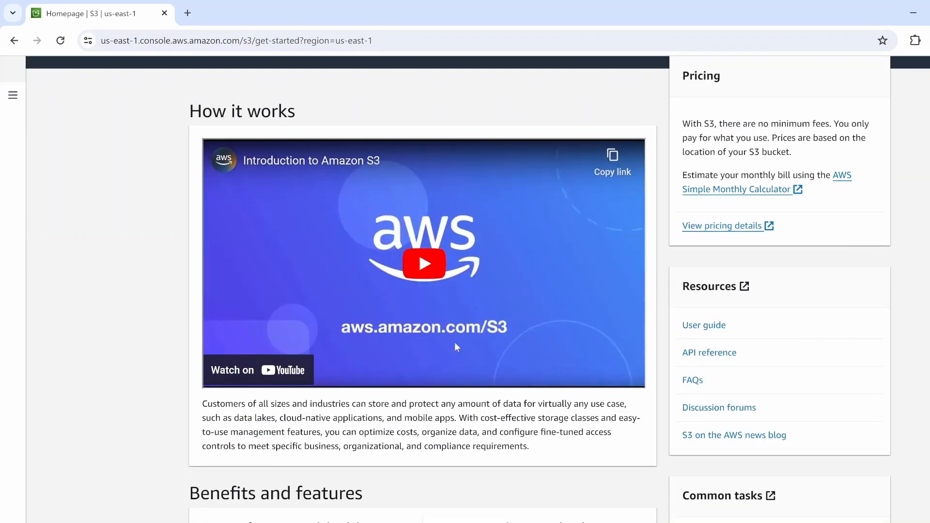
scroll(455, 342, up, 7)
click(689, 179)
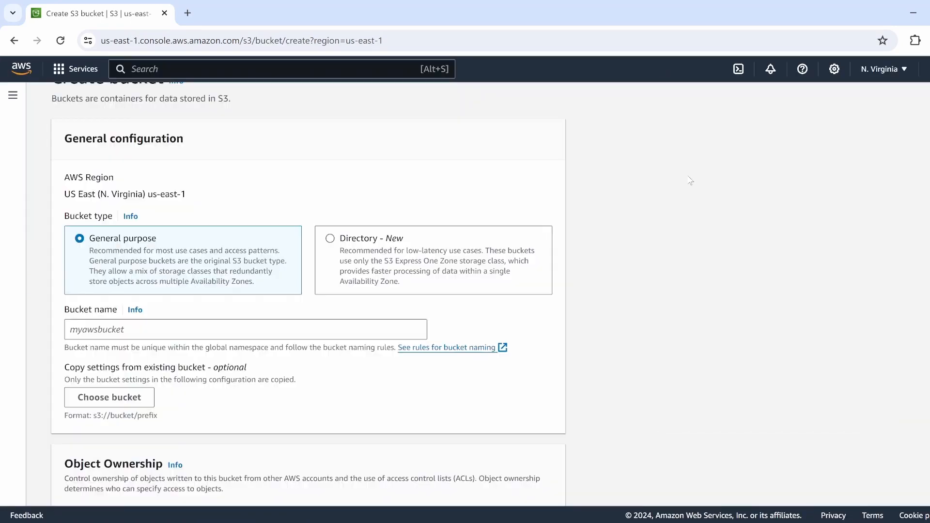
click(246, 329)
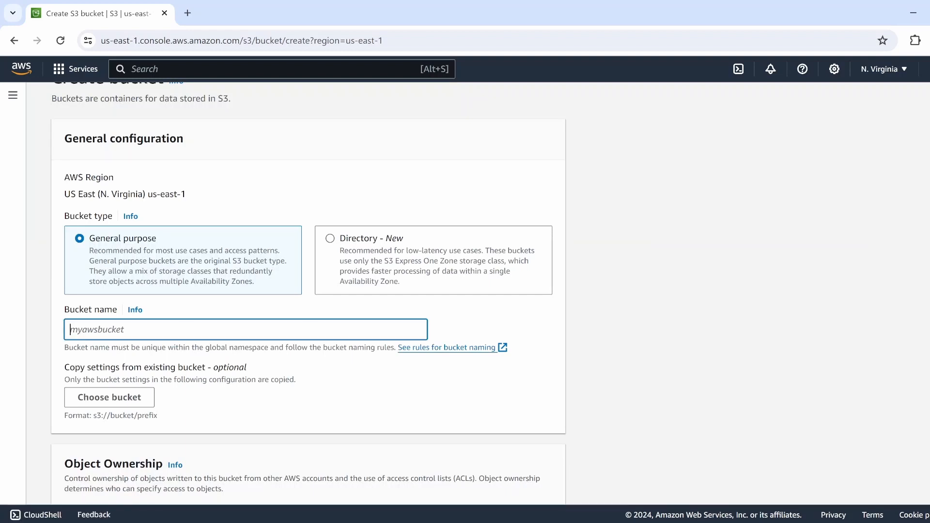
text(itechgrow)
Step: Enable bucket versioning and create the bucket, keeping SSE-S3 as its default encryption
scroll(263, 415, down, 10)
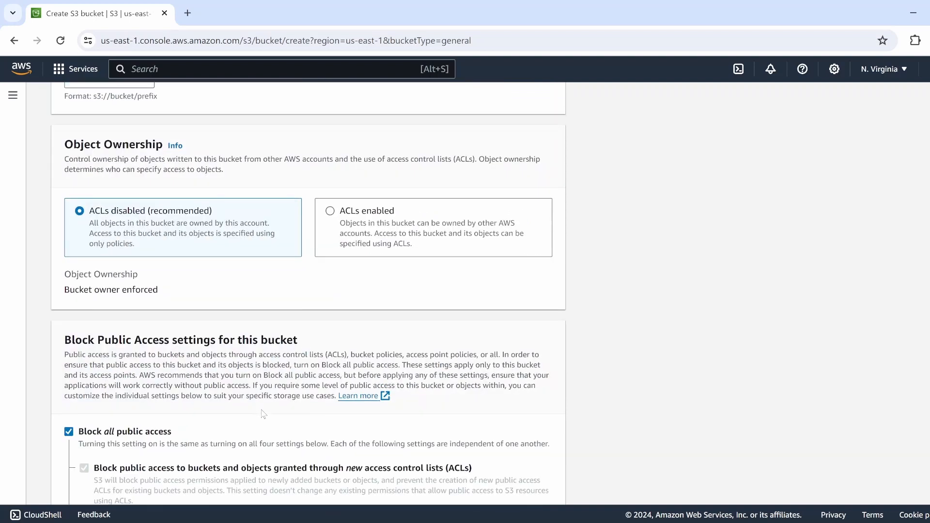
scroll(263, 414, down, 3)
scroll(76, 334, down, 3)
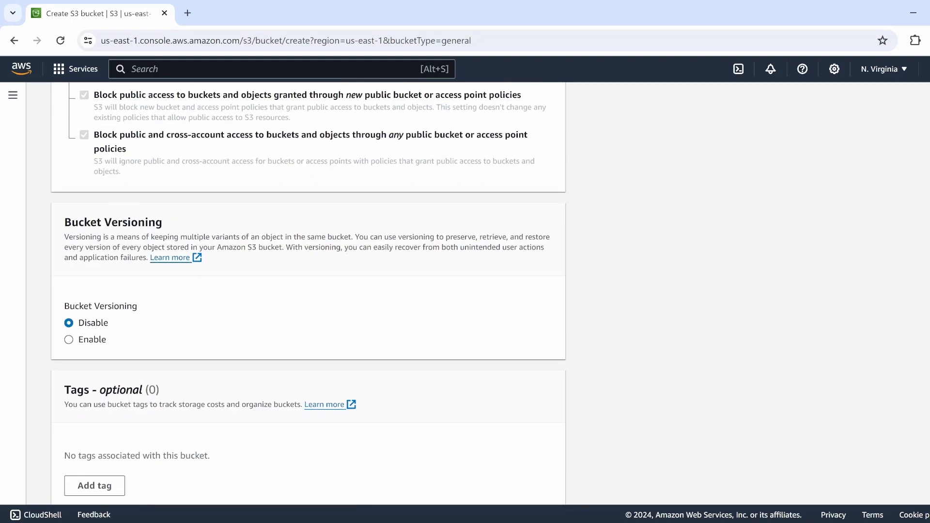
click(70, 346)
scroll(219, 365, down, 8)
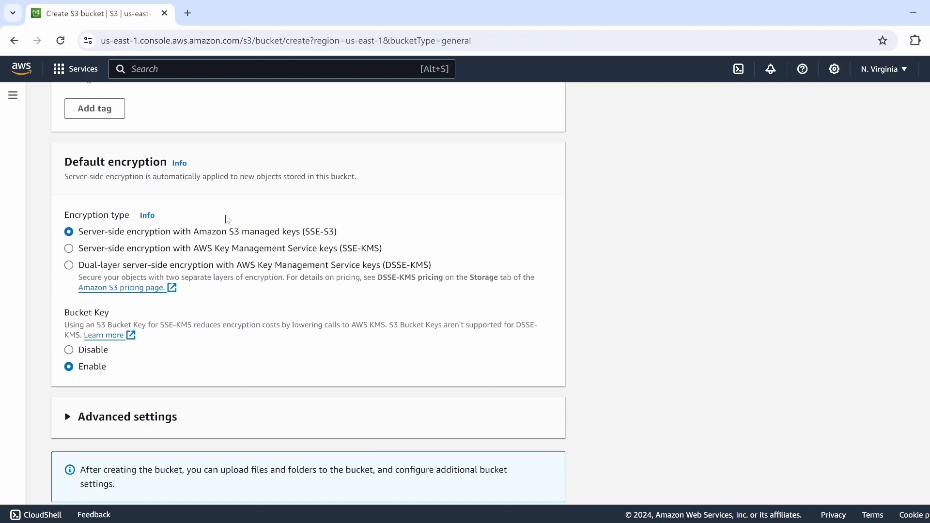
scroll(288, 257, down, 1)
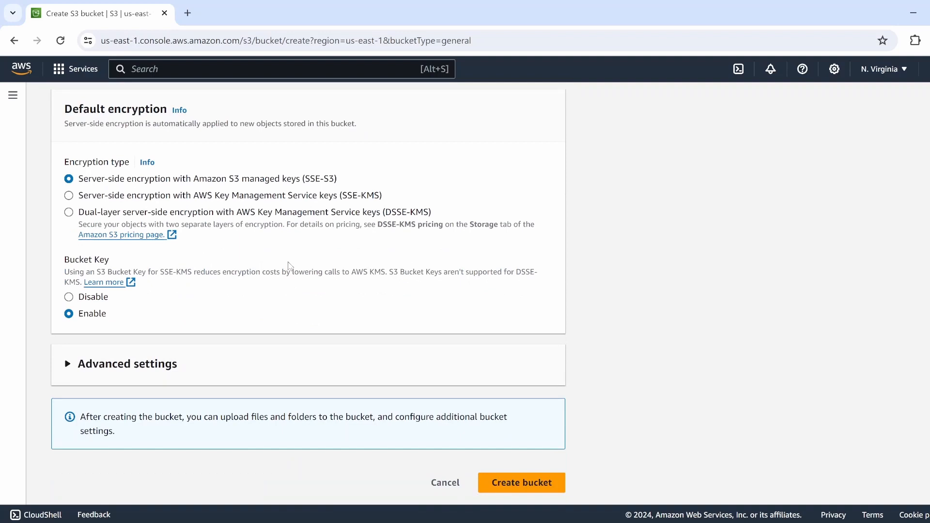
click(523, 481)
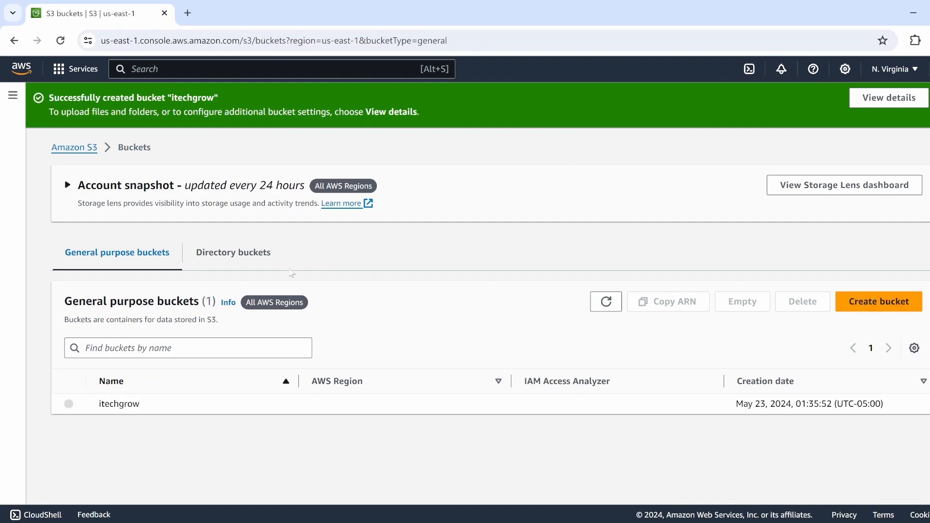
Step: Upload File1.txt from the ITechGrow folder to the itechgrow bucket
click(119, 405)
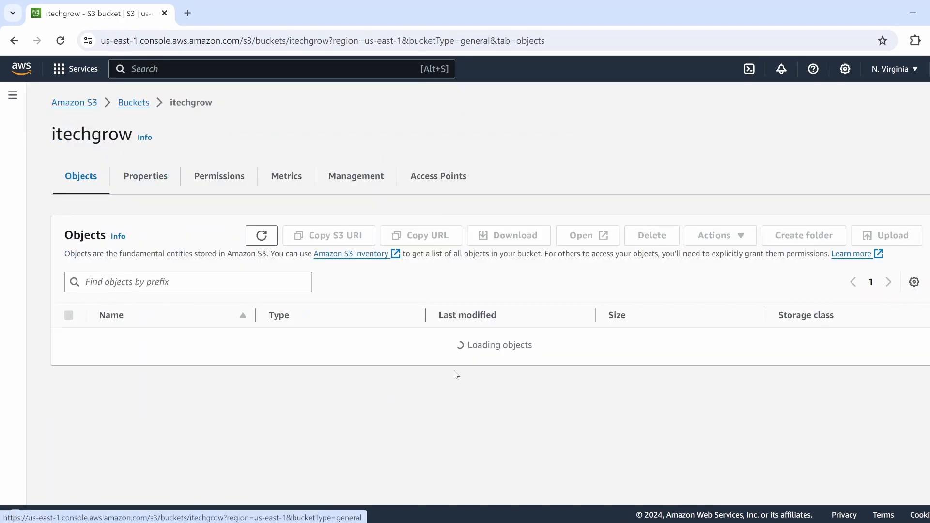
click(485, 391)
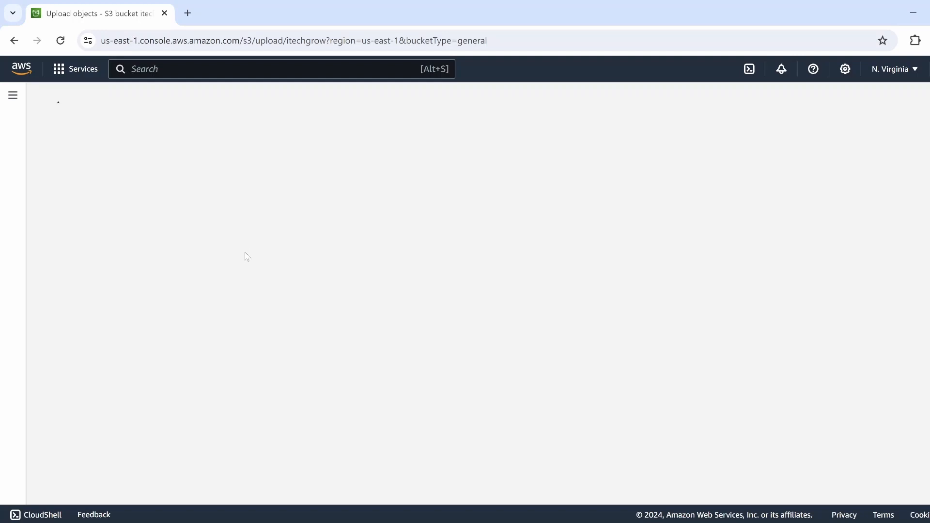
click(440, 273)
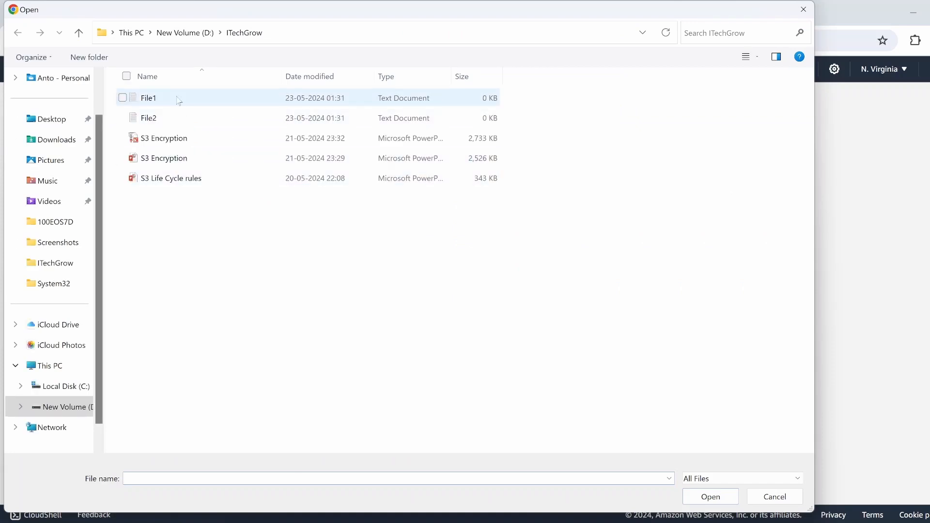
double_click(180, 99)
scroll(413, 386, down, 3)
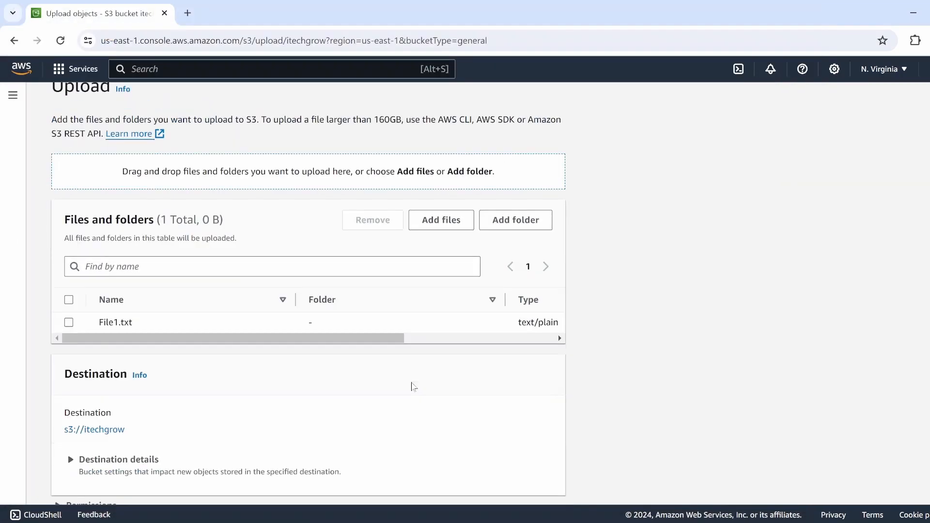
click(540, 485)
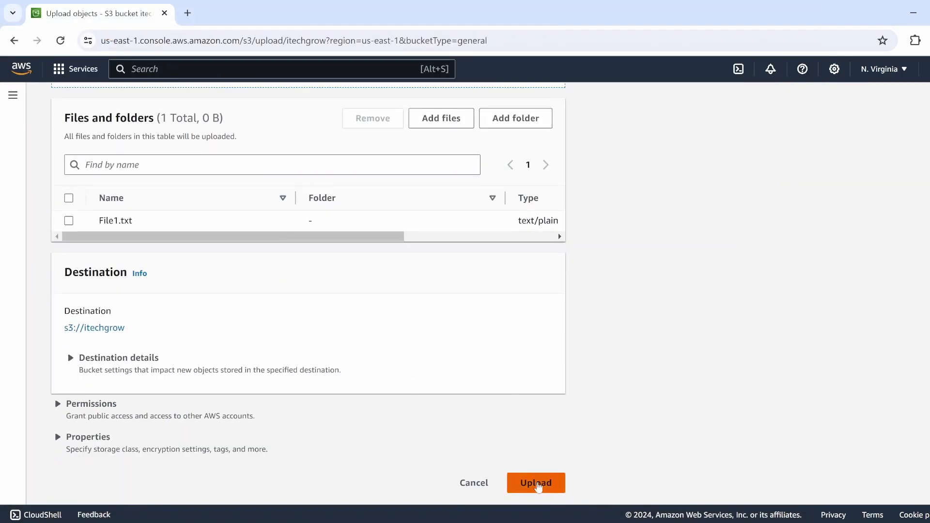
scroll(480, 397, down, 2)
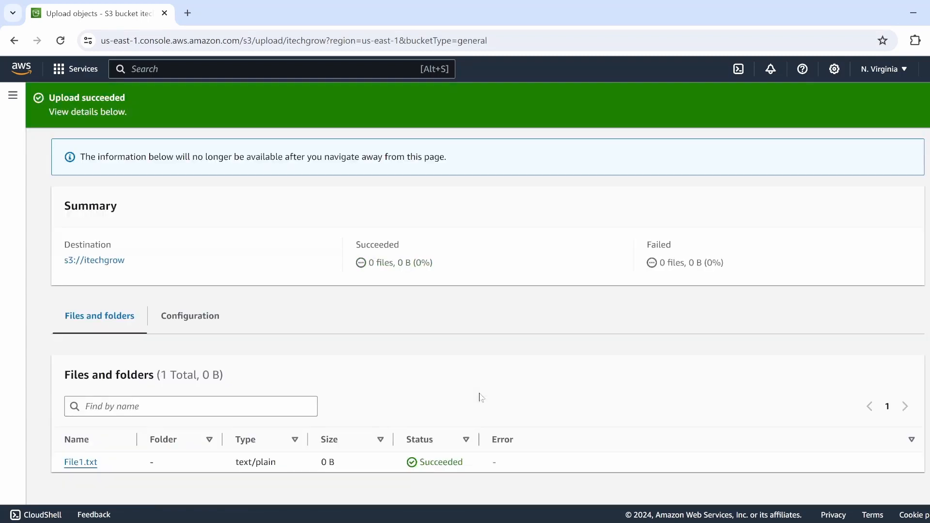
Step: Open the uploaded File1.txt object and examine the encryption type in its server-side encryption settings
click(81, 463)
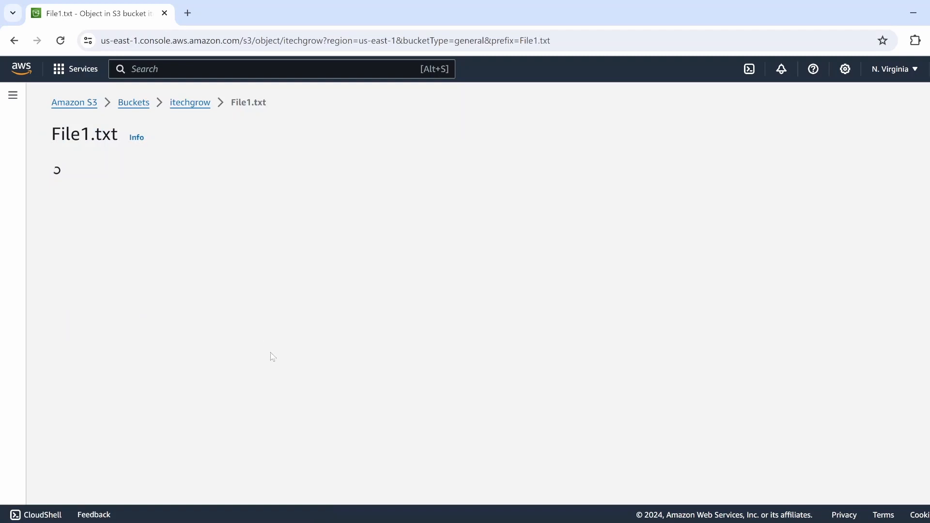
scroll(271, 356, down, 3)
scroll(271, 357, down, 10)
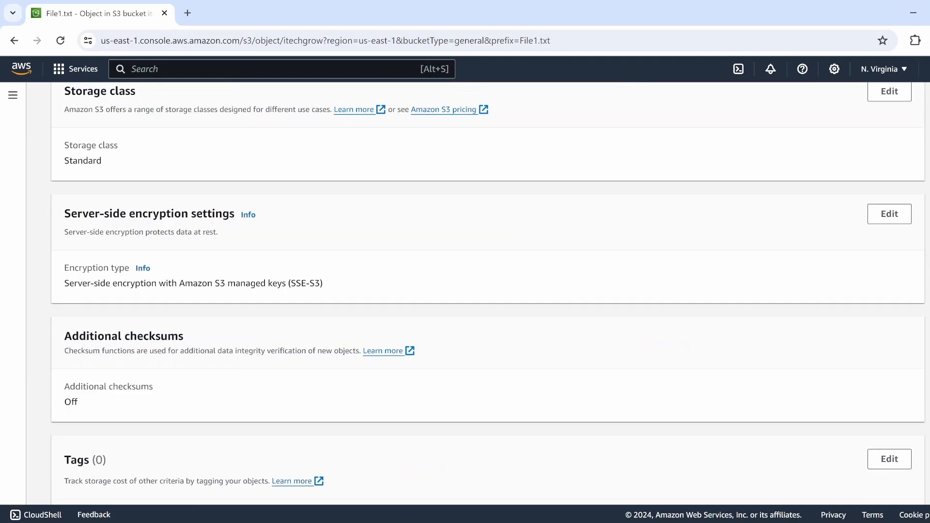
drag(74, 283, 282, 283)
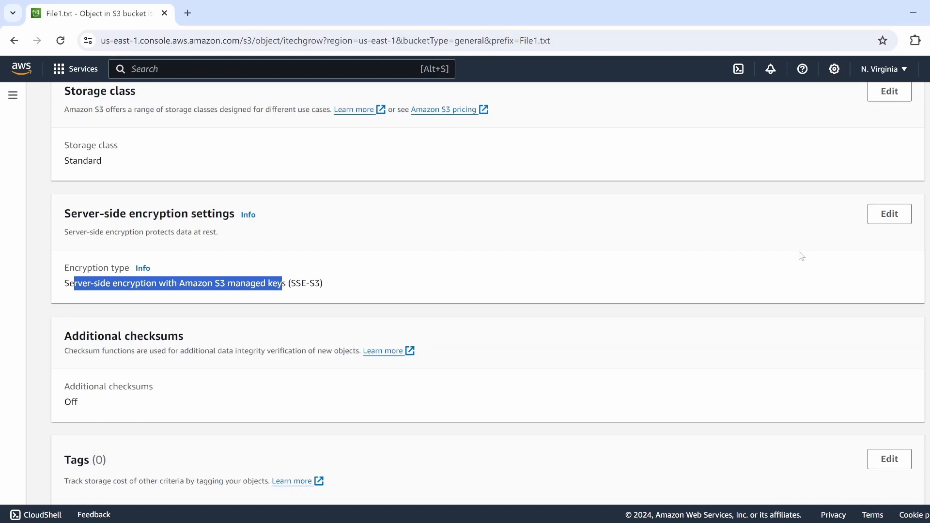
Step: Edit File1.txt's server-side encryption to override the bucket settings for default encryption, and read the notice about new object versions
click(890, 213)
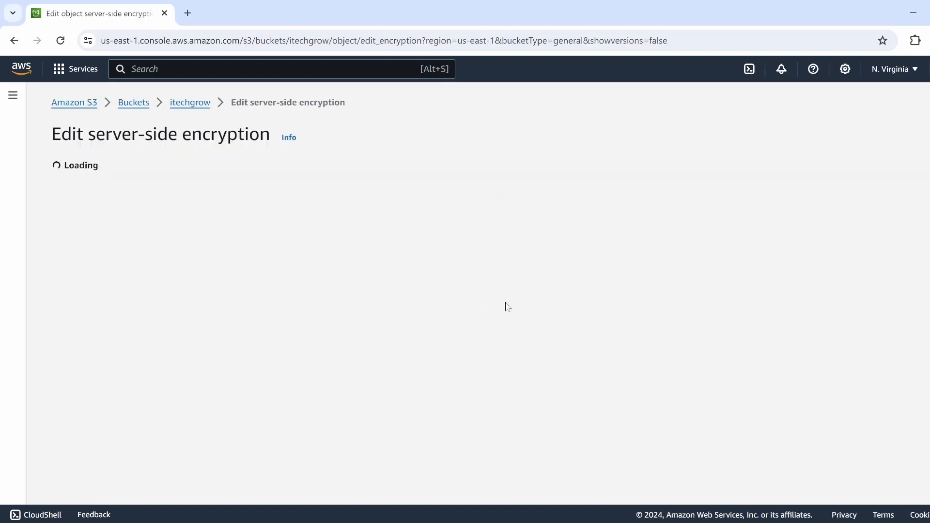
scroll(301, 336, down, 3)
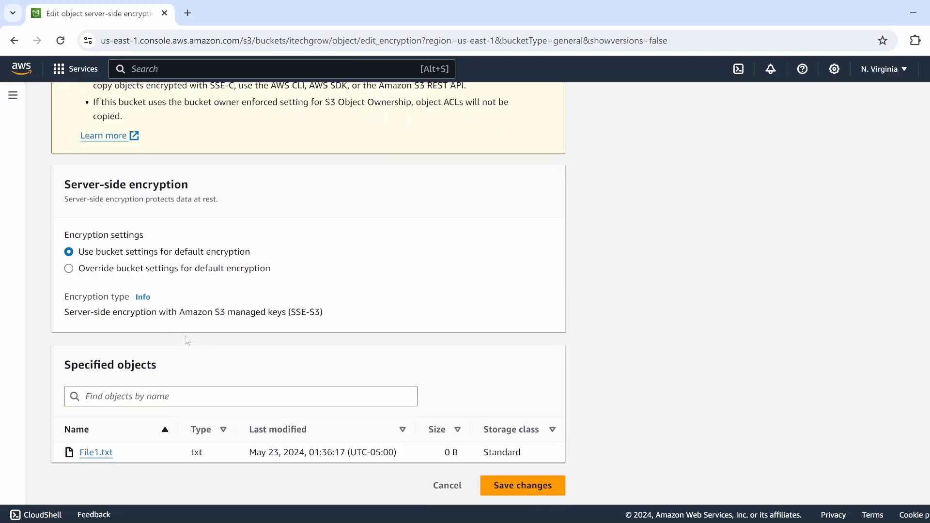
click(183, 268)
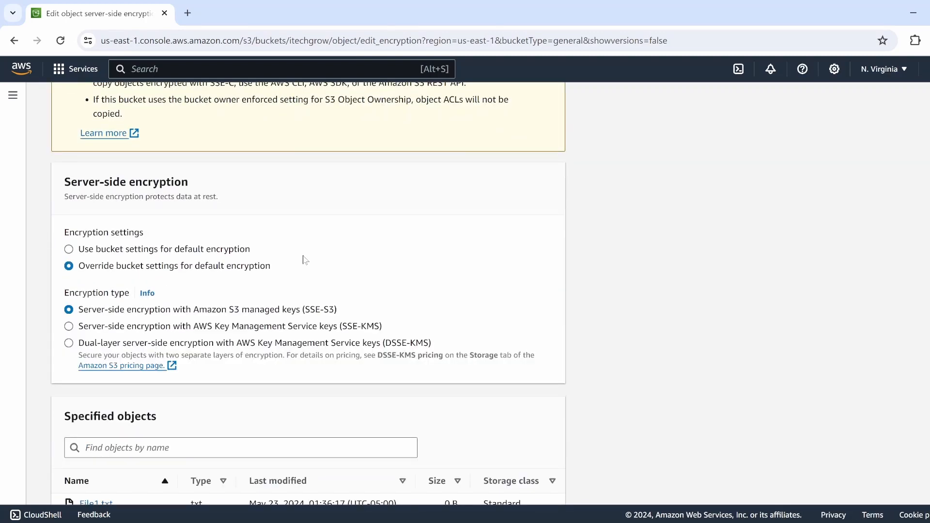
scroll(303, 265, up, 3)
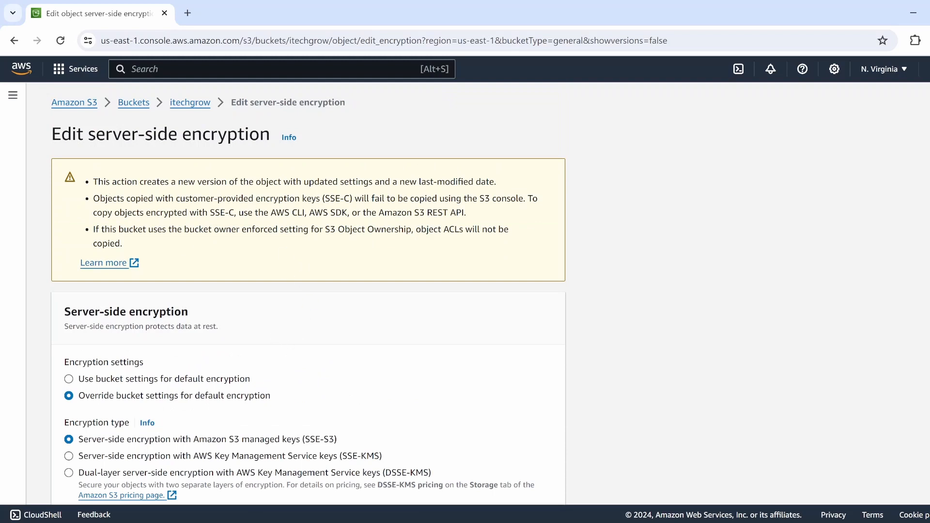
drag(98, 181, 469, 182)
scroll(448, 319, down, 3)
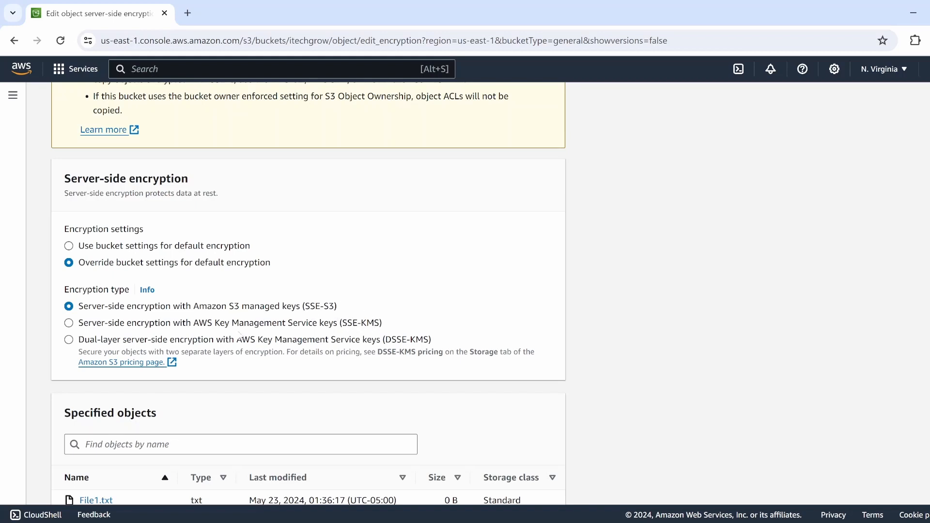
Step: Set File1.txt's encryption type to SSE-KMS with the existing aws/s3 key from the account's KMS keys, and save the changes
click(173, 325)
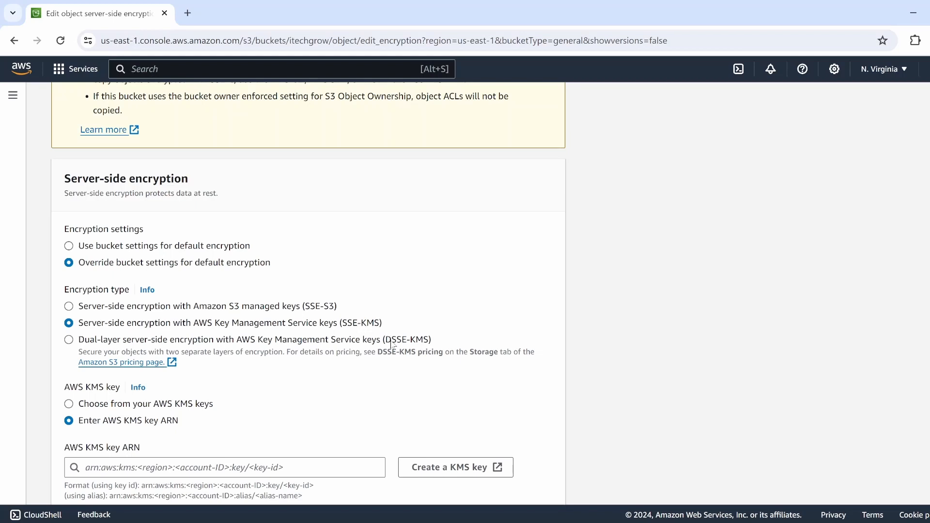
scroll(390, 382, down, 2)
scroll(286, 318, down, 2)
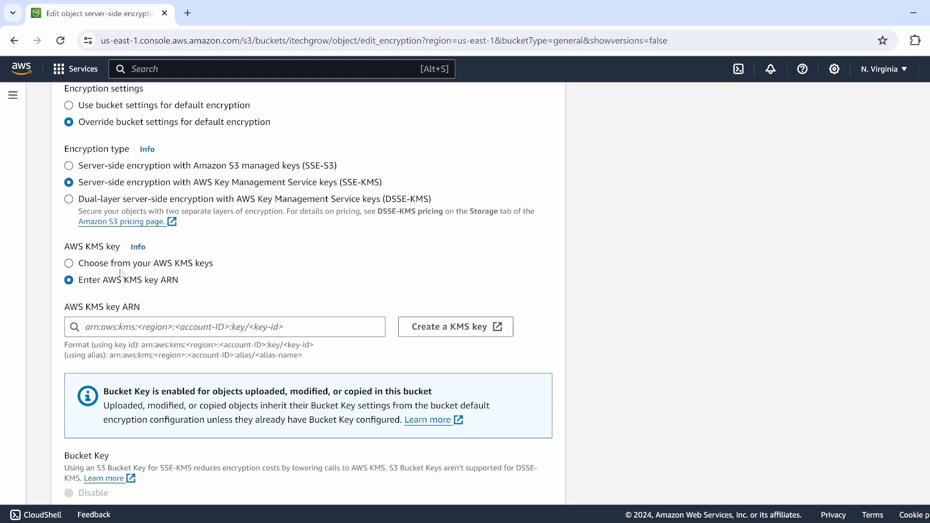
click(148, 268)
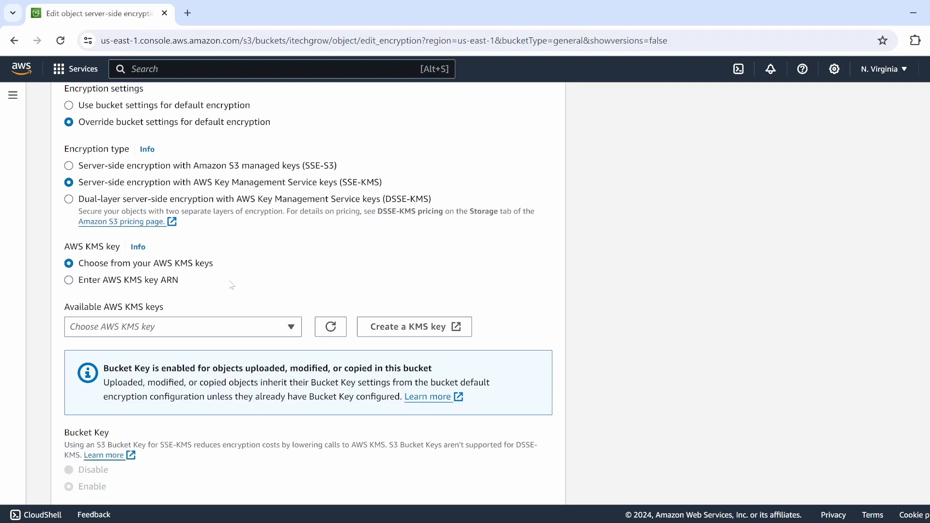
click(280, 330)
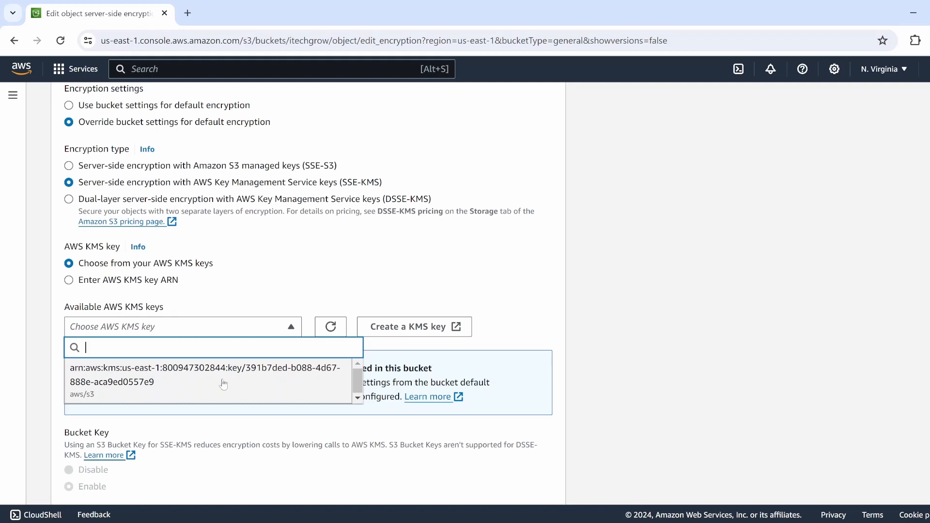
click(280, 289)
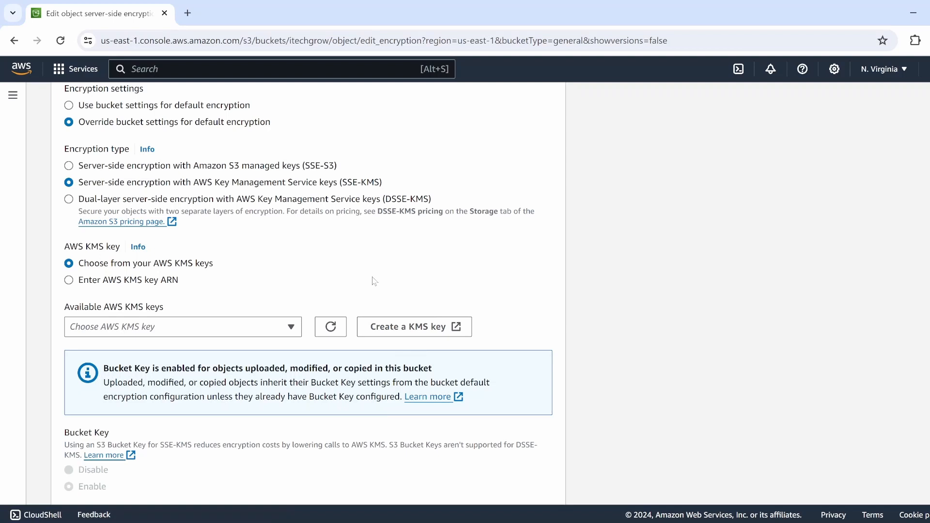
click(260, 327)
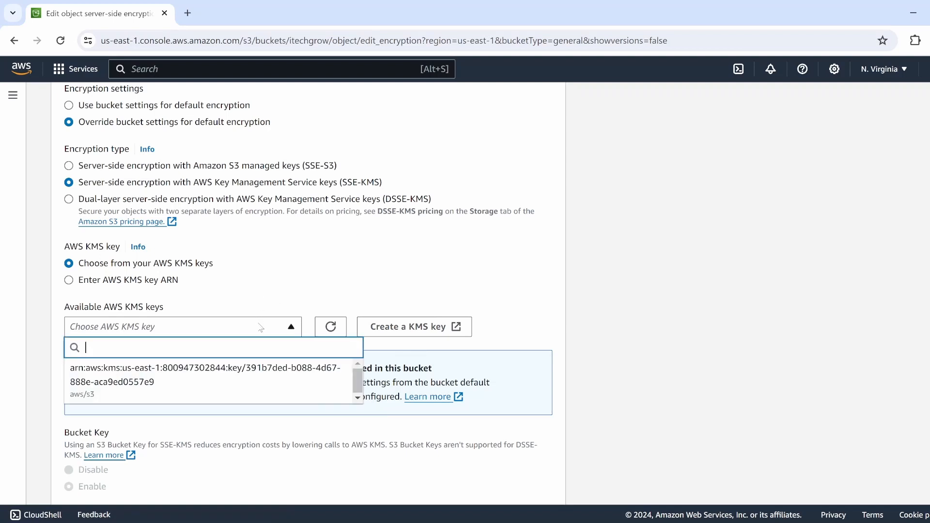
click(197, 386)
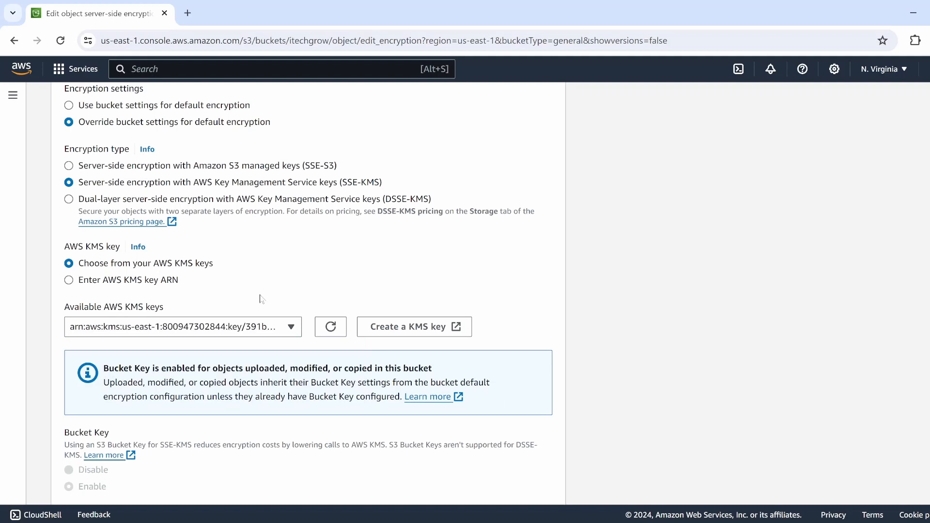
scroll(260, 299, down, 4)
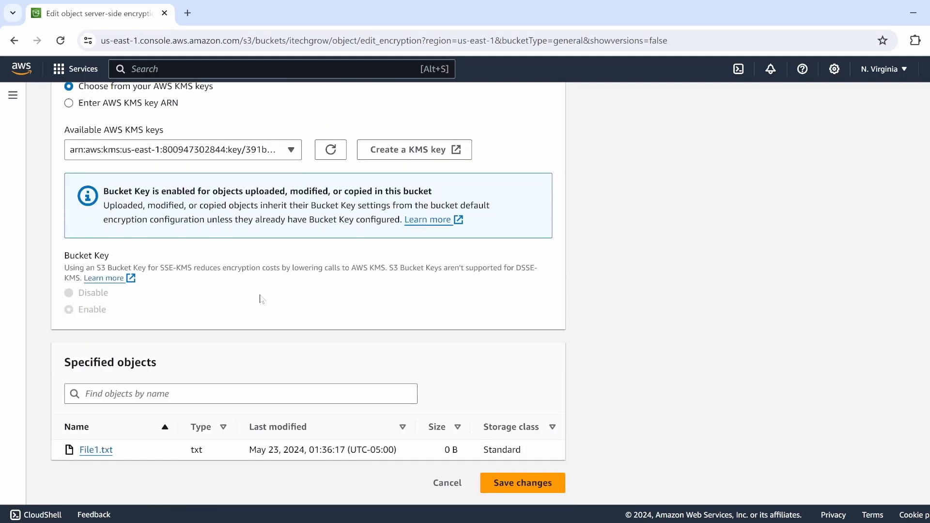
click(502, 483)
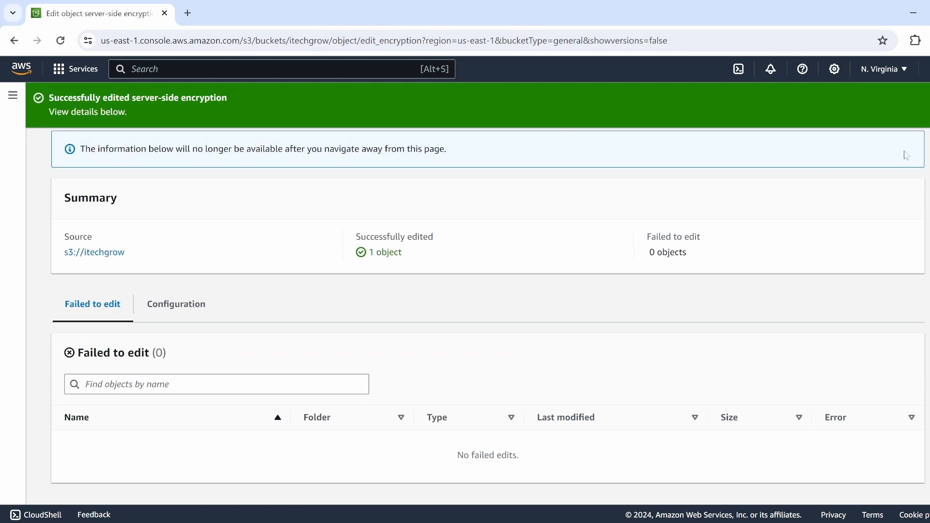
Step: Close the edit summary and examine the version list of File1.txt
click(886, 110)
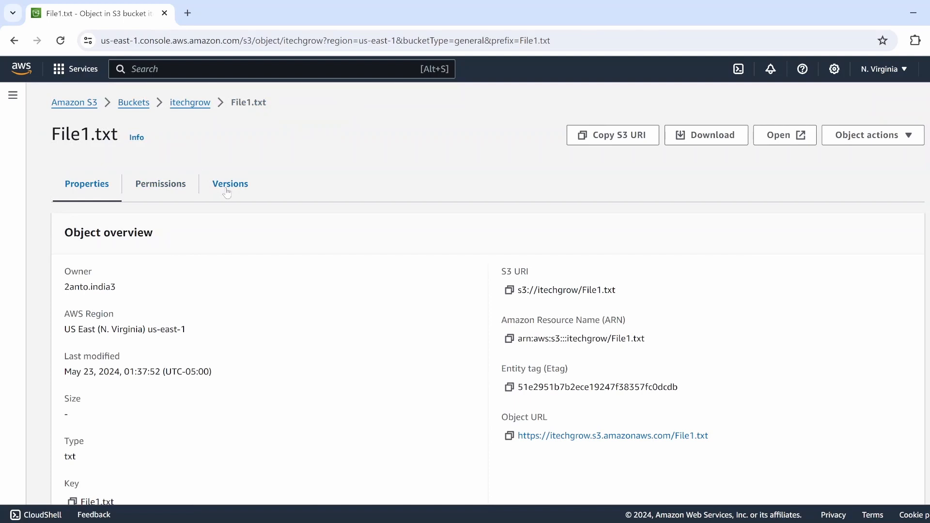
click(229, 185)
drag(97, 320, 526, 325)
drag(324, 352, 622, 353)
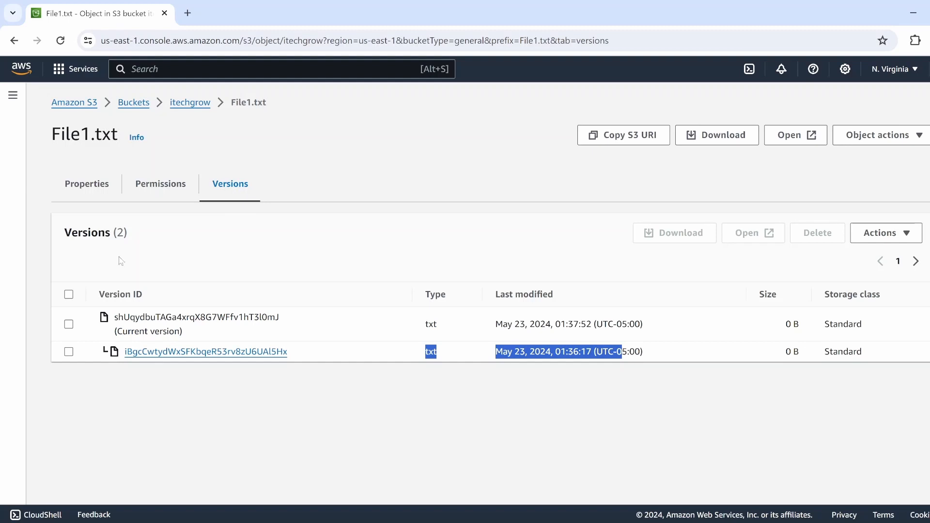
Step: Check the encryption type in File1.txt's object properties
click(87, 184)
scroll(203, 329, down, 2)
scroll(203, 329, down, 15)
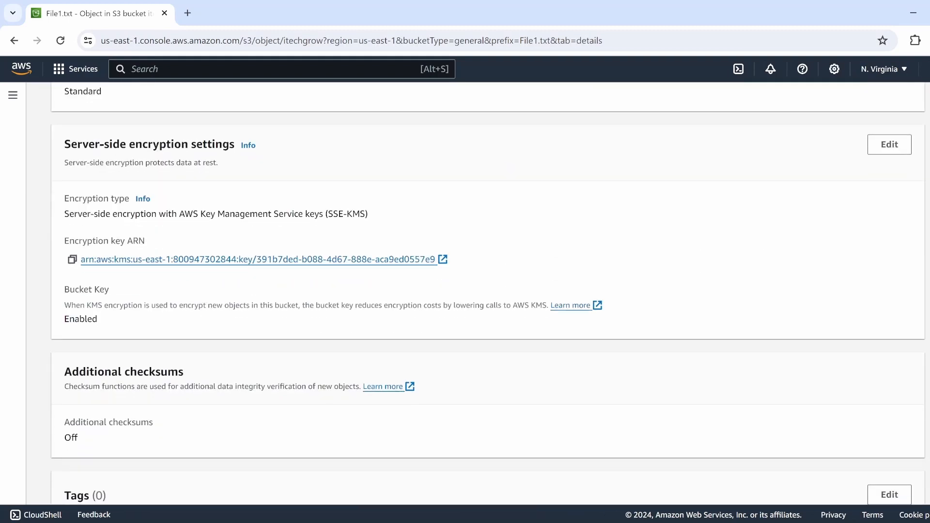
drag(74, 214, 374, 213)
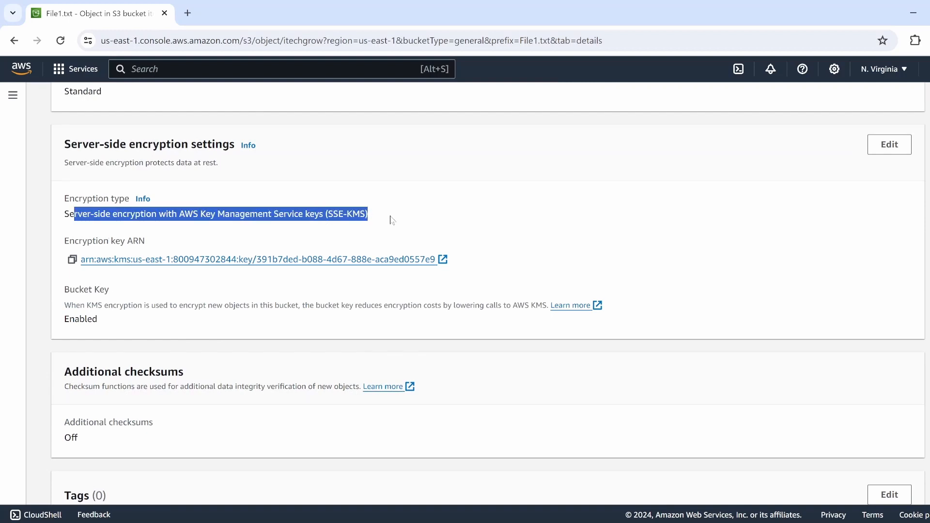
Step: Upload File2.txt from the ITechGrow folder to the itechgrow bucket
scroll(384, 223, up, 15)
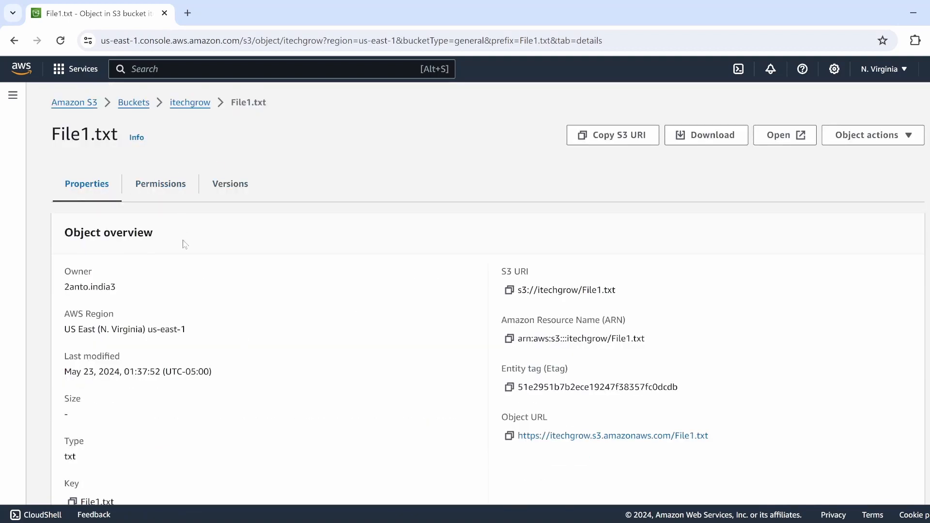
click(190, 102)
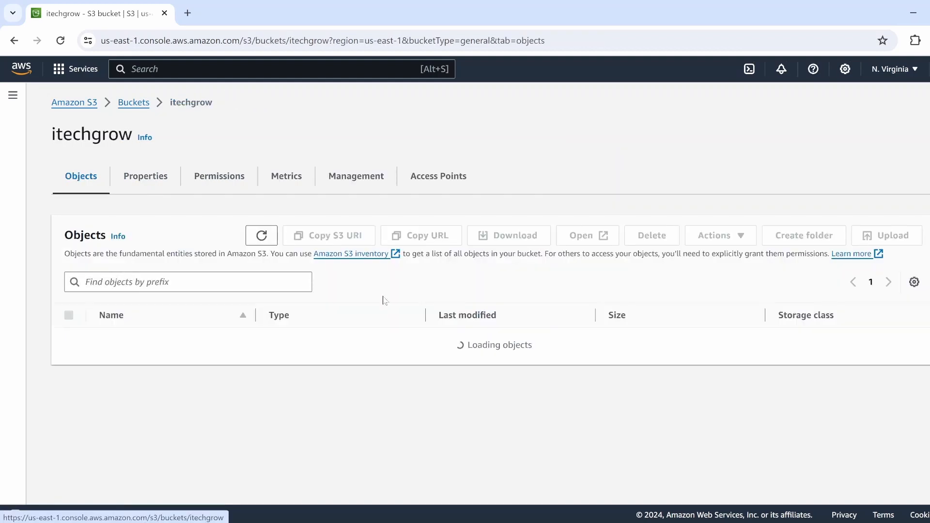
click(886, 237)
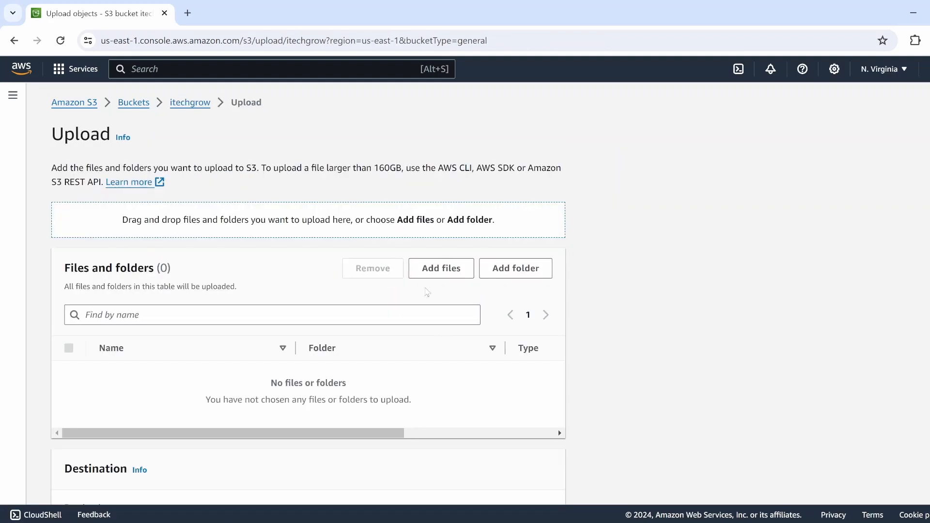
click(448, 270)
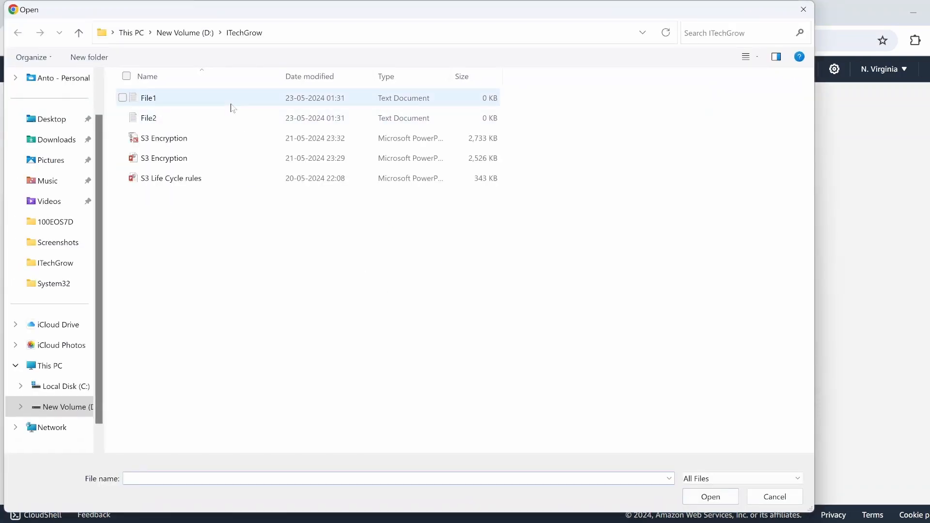
click(214, 118)
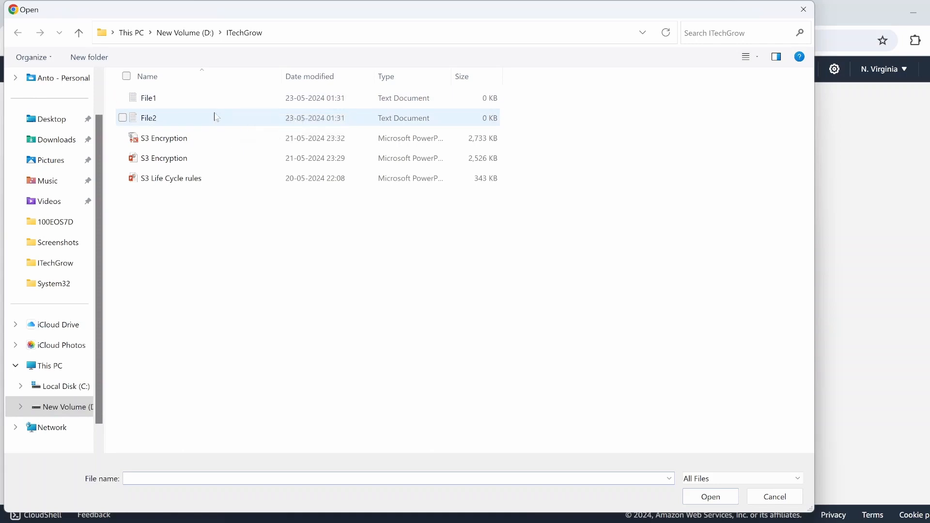
double_click(214, 118)
scroll(451, 401, down, 3)
click(527, 491)
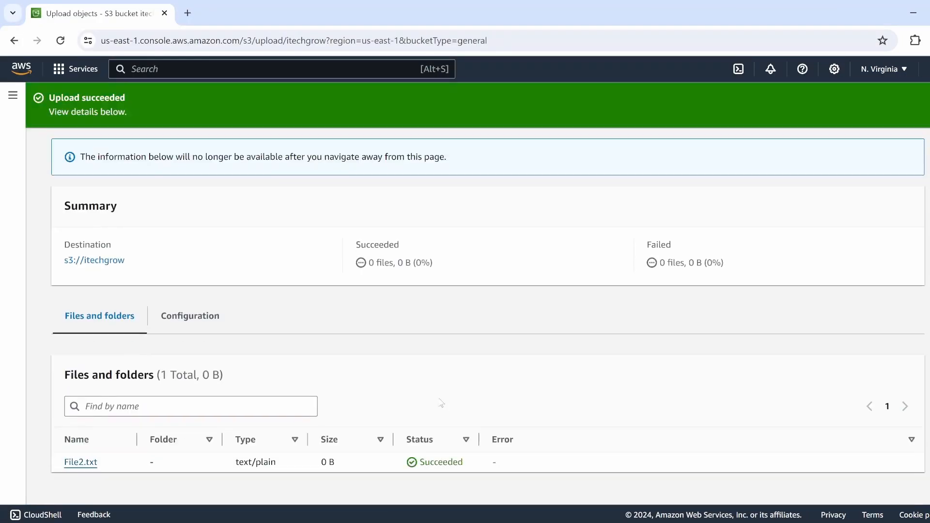
Step: Check the server-side encryption type in the properties of the uploaded File2.txt
click(81, 462)
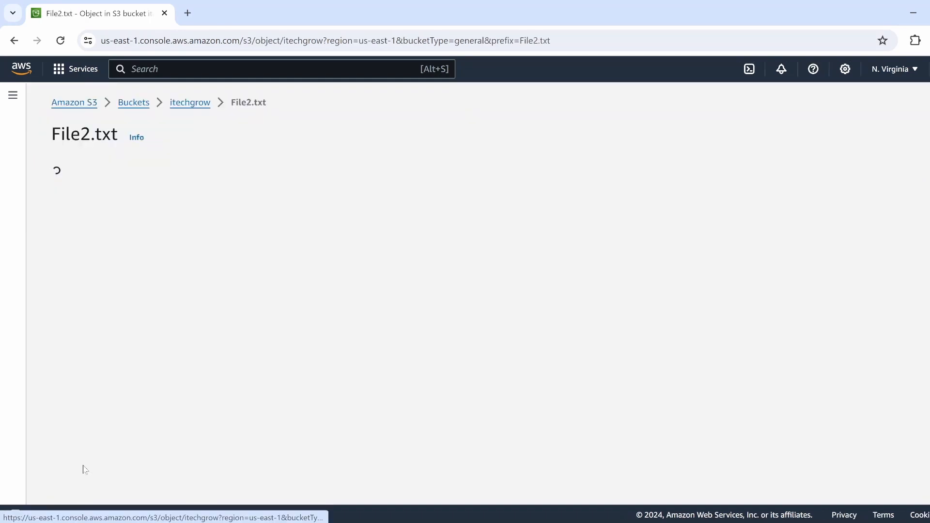
scroll(489, 293, down, 9)
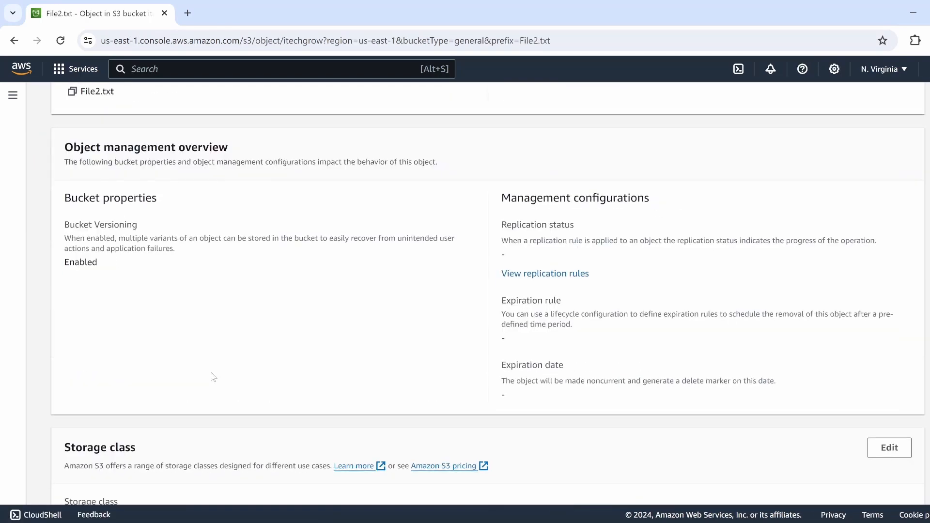
drag(288, 393, 336, 400)
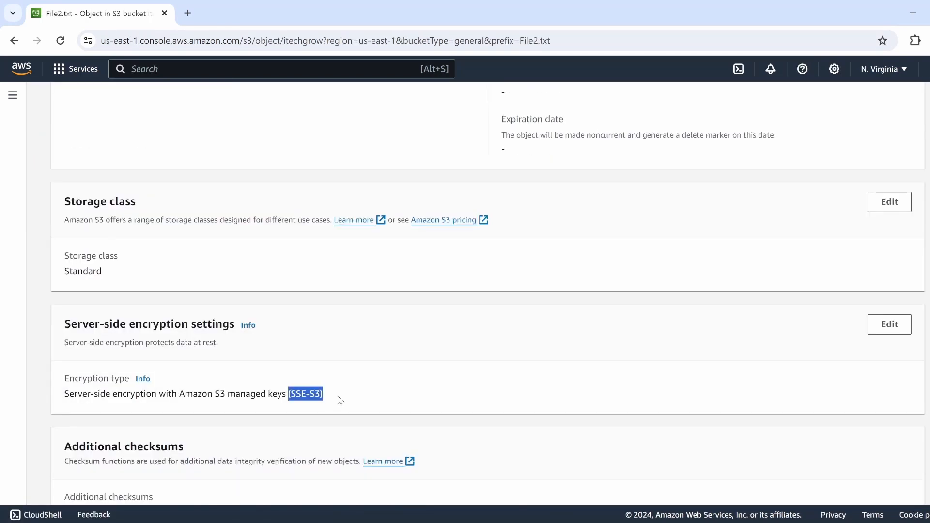
scroll(344, 401, up, 10)
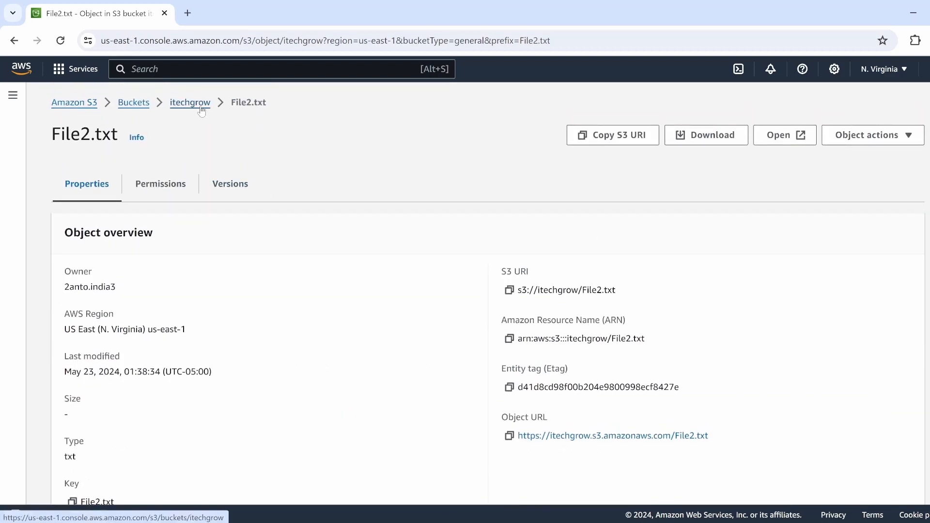
Step: Delete File2.txt from the itechgrow bucket, confirming with "delete", and close the deletion summary
click(201, 109)
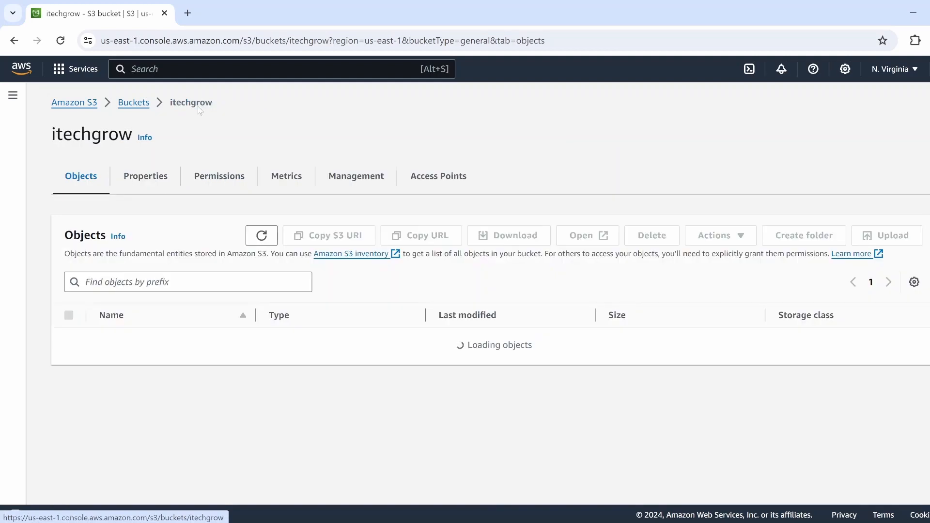
click(69, 379)
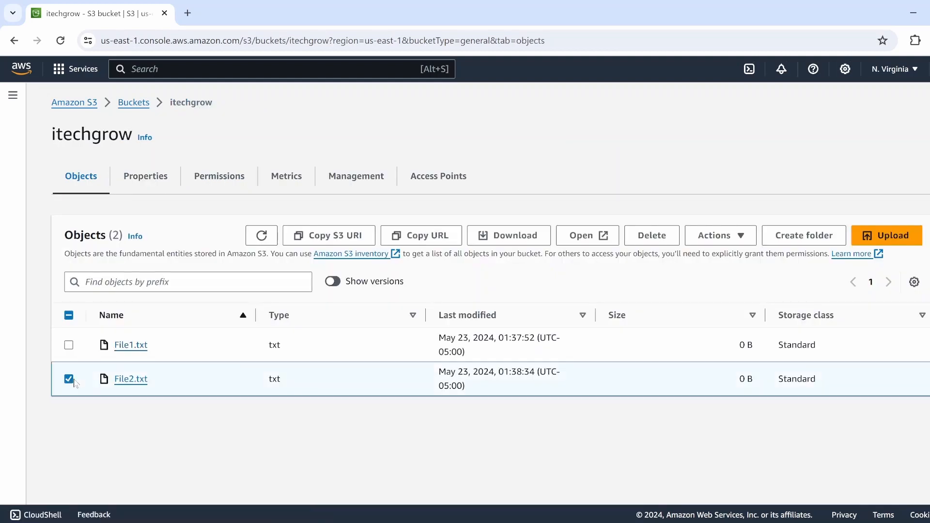
click(650, 236)
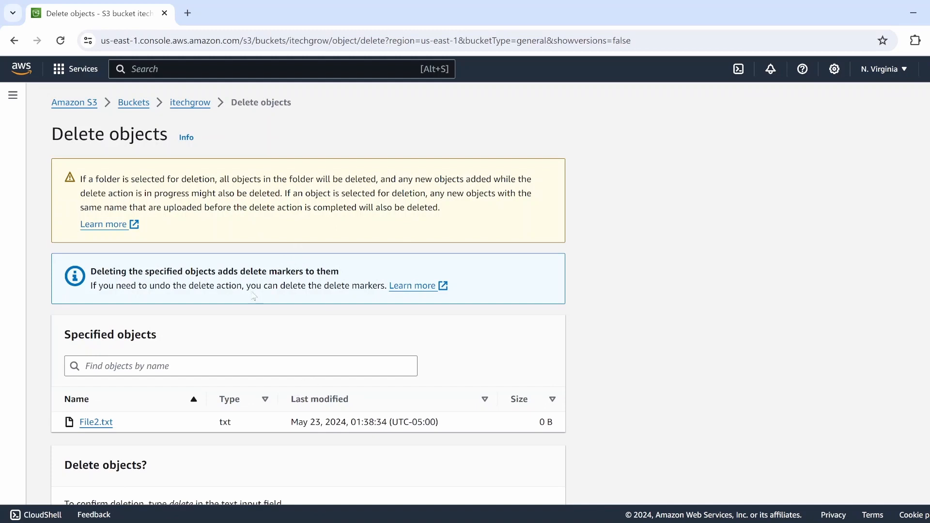
double_click(292, 285)
key(ctrl+c)
scroll(303, 288, down, 2)
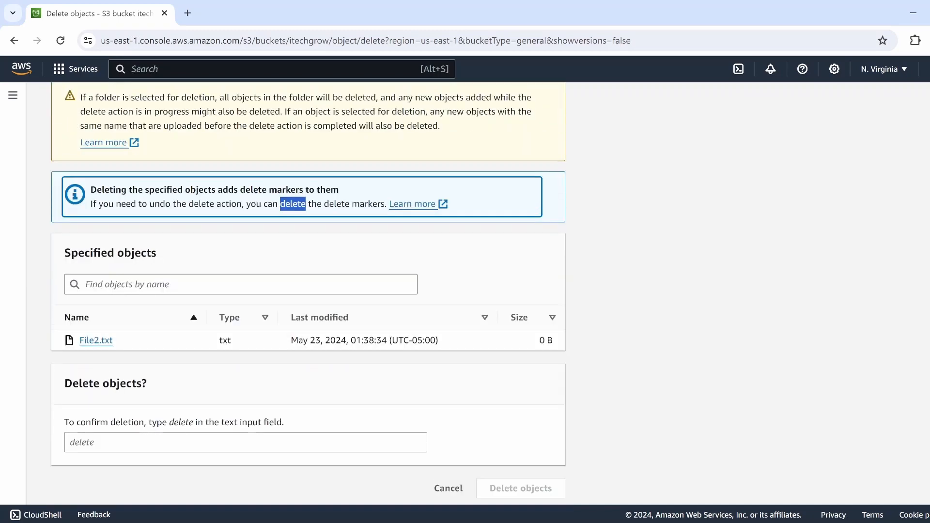
click(246, 437)
key(ctrl+v)
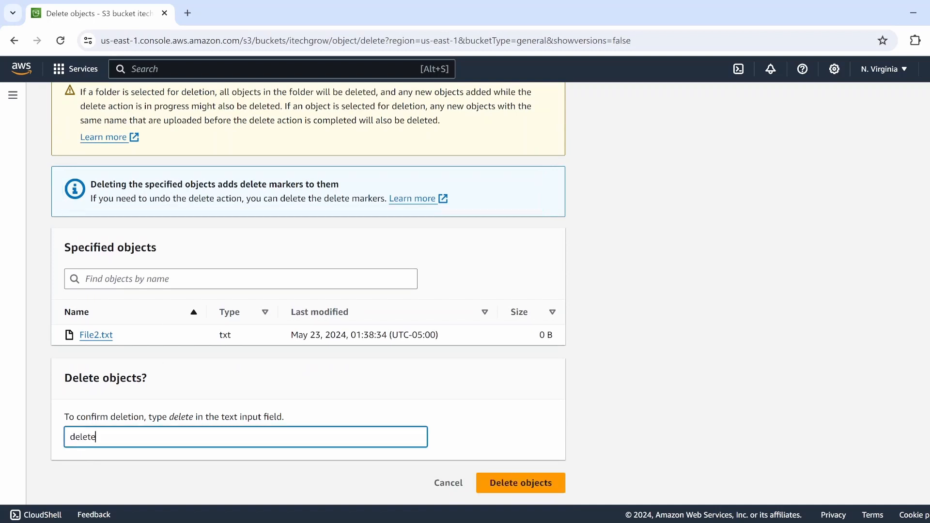
click(516, 486)
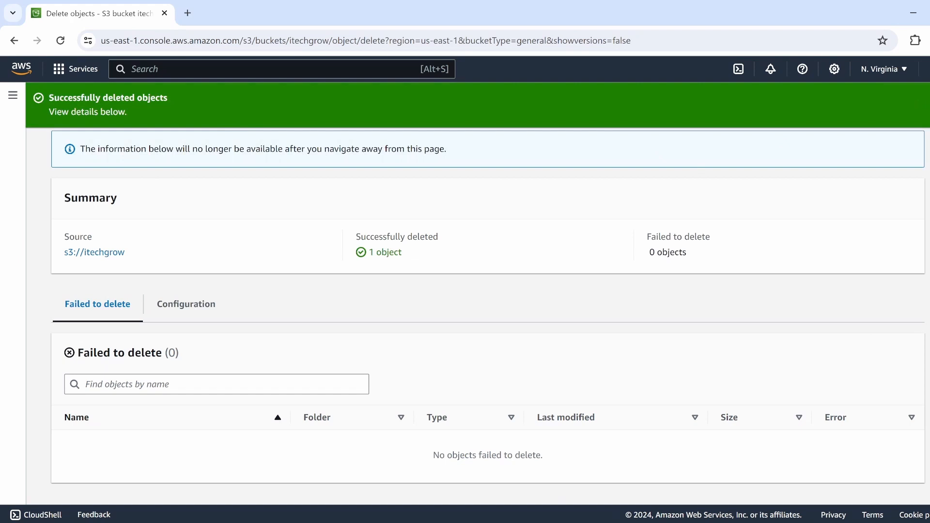
scroll(900, 194, up, 2)
click(898, 154)
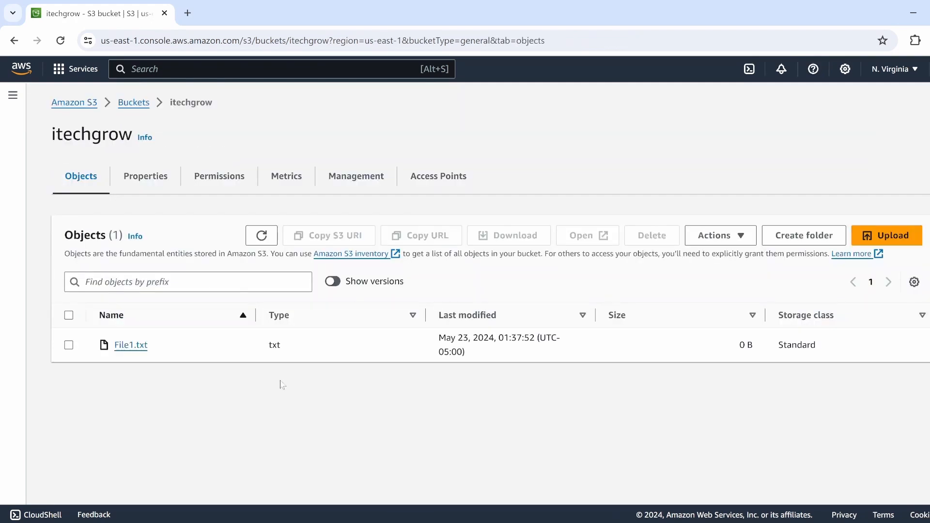
Step: Open the itechgrow bucket's default encryption settings for editing
click(152, 187)
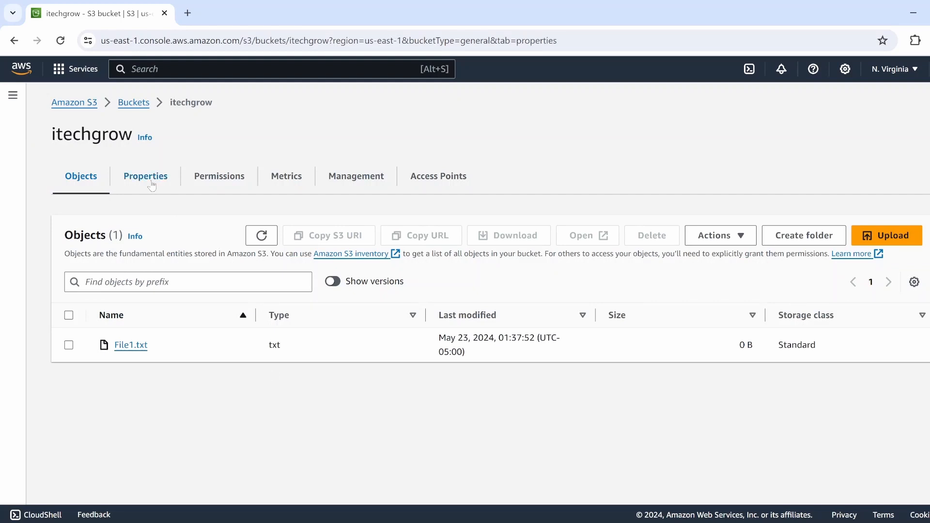
scroll(231, 358, down, 10)
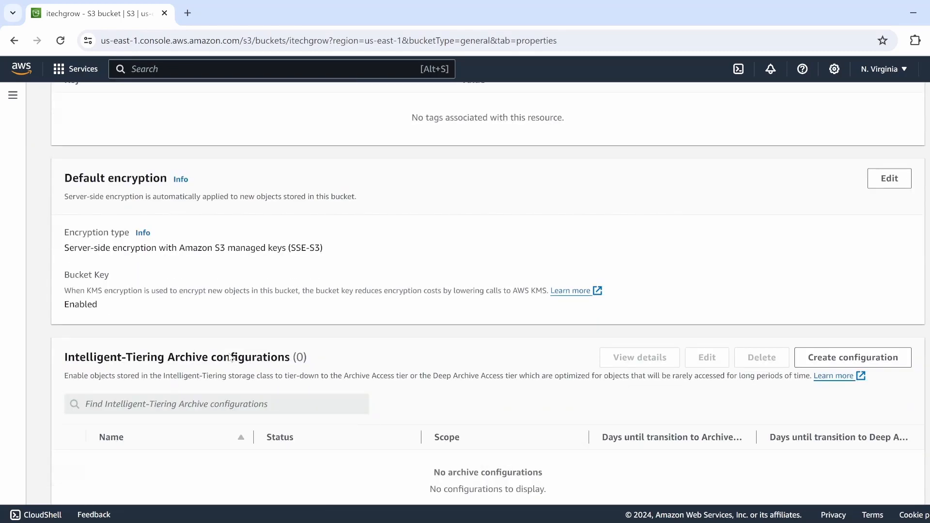
scroll(231, 357, up, 2)
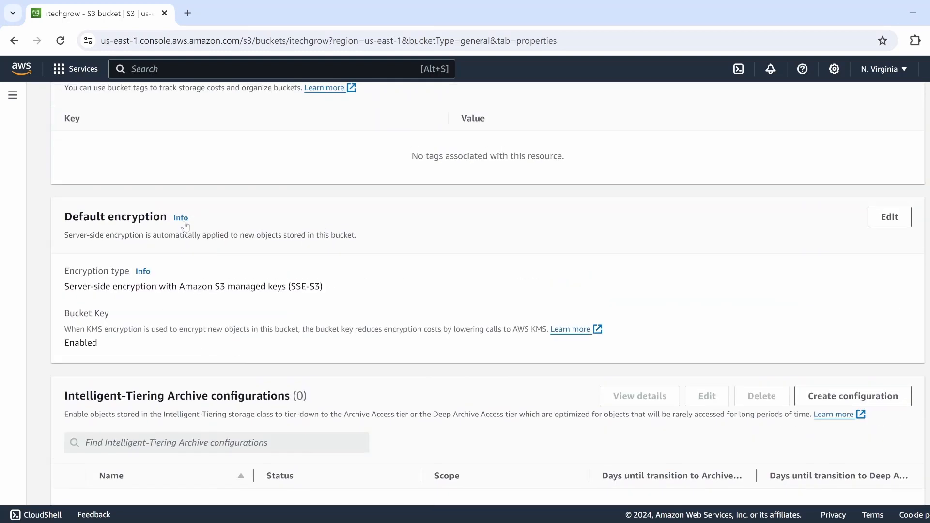
click(889, 216)
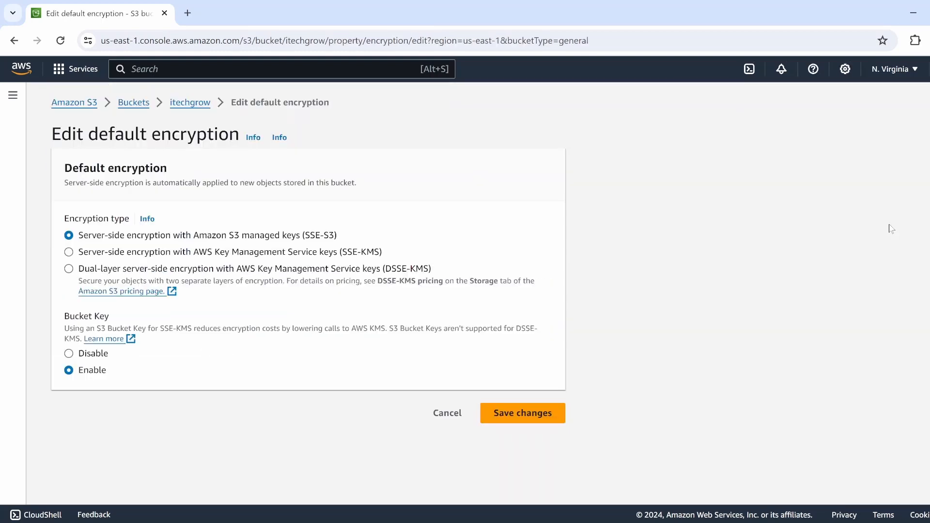
click(135, 255)
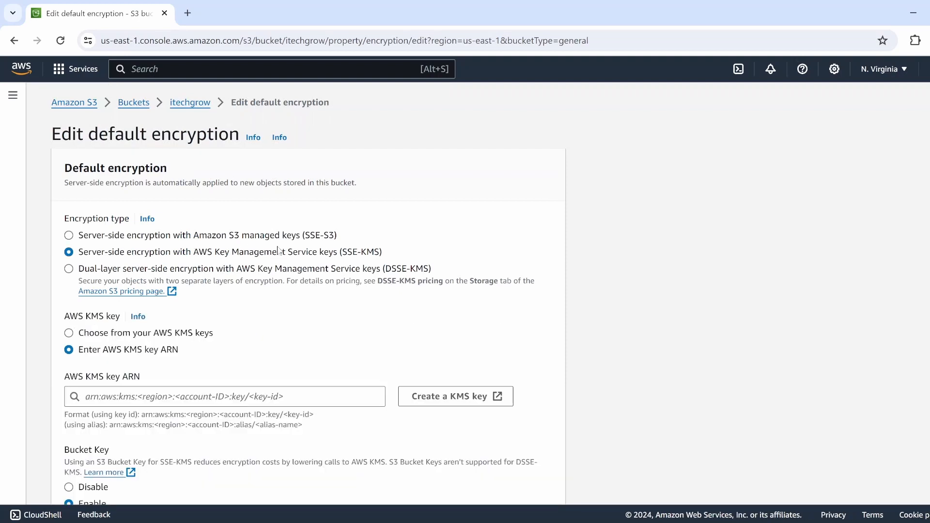
click(114, 334)
click(284, 400)
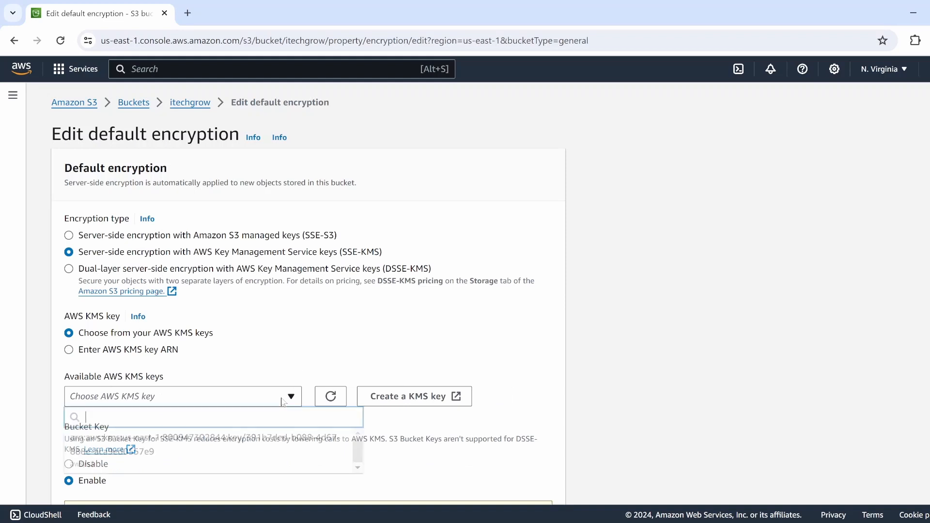
click(227, 445)
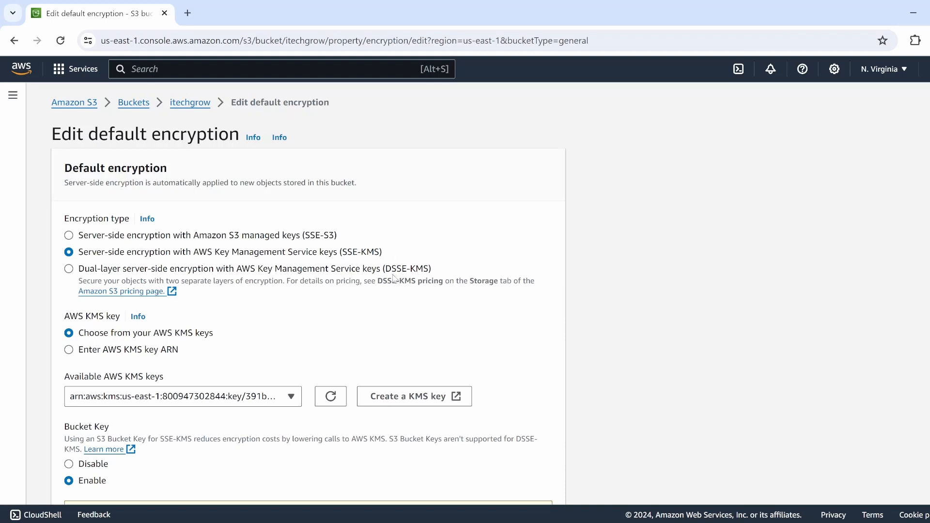
scroll(394, 278, down, 3)
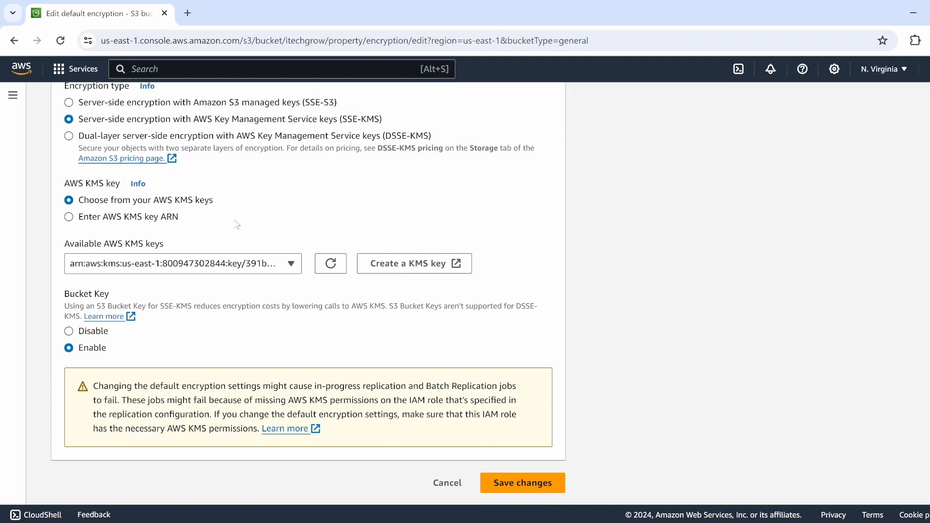
scroll(272, 243, up, 1)
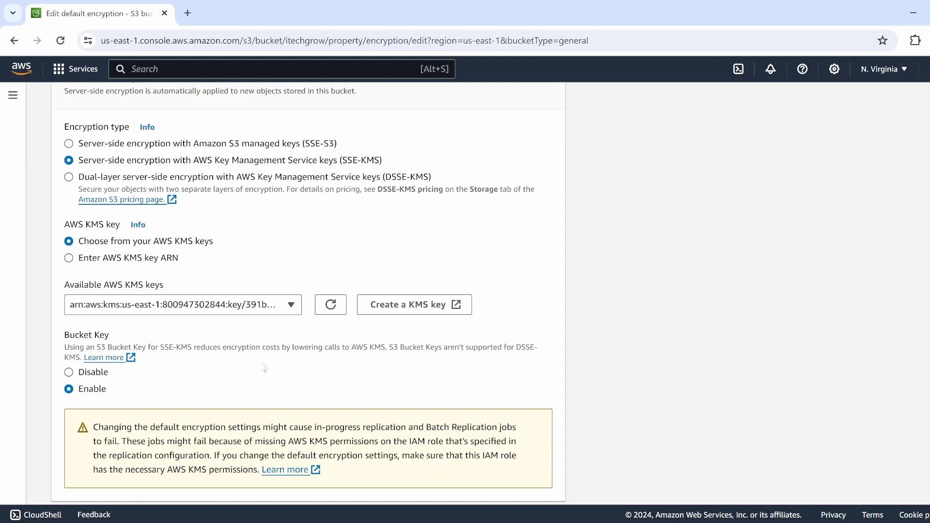
scroll(265, 368, up, 2)
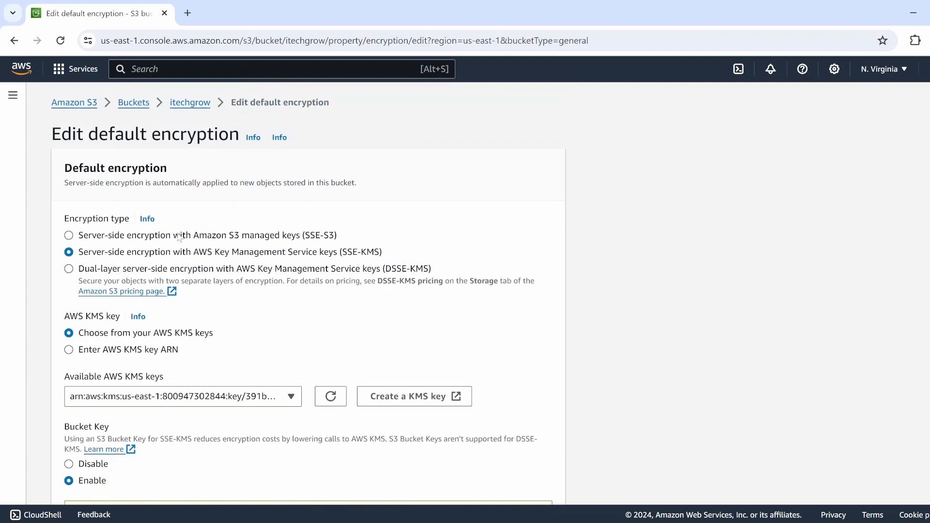
click(176, 237)
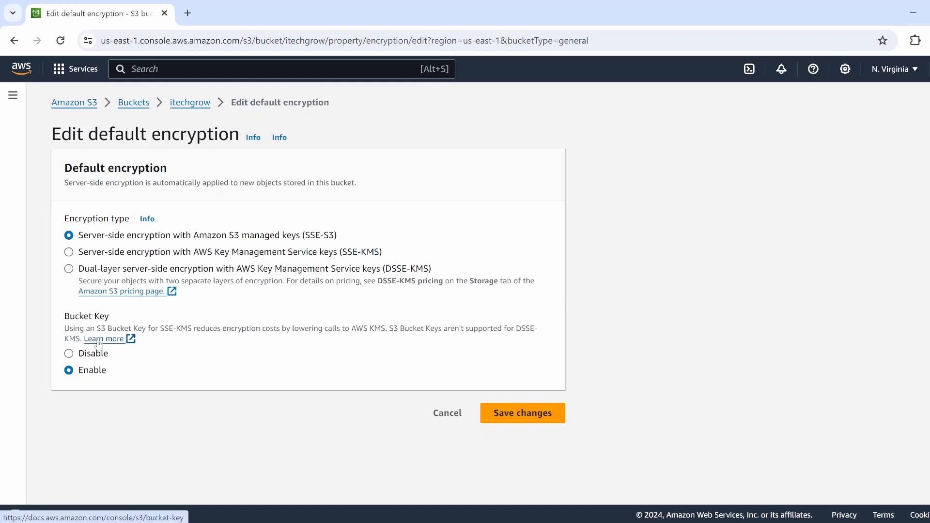
Step: Set the bucket's default encryption to SSE-KMS with the existing aws/s3 key from the account's KMS keys, and save the changes
click(106, 253)
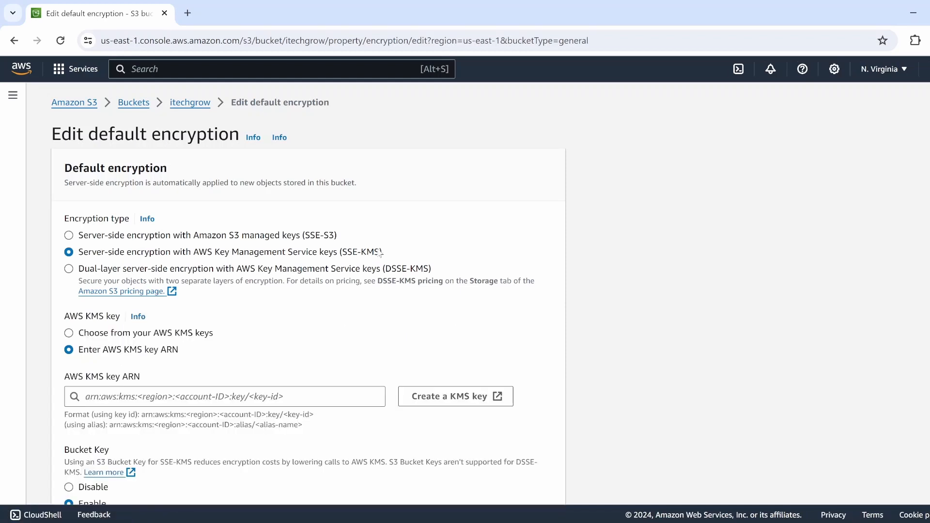
scroll(367, 311, down, 3)
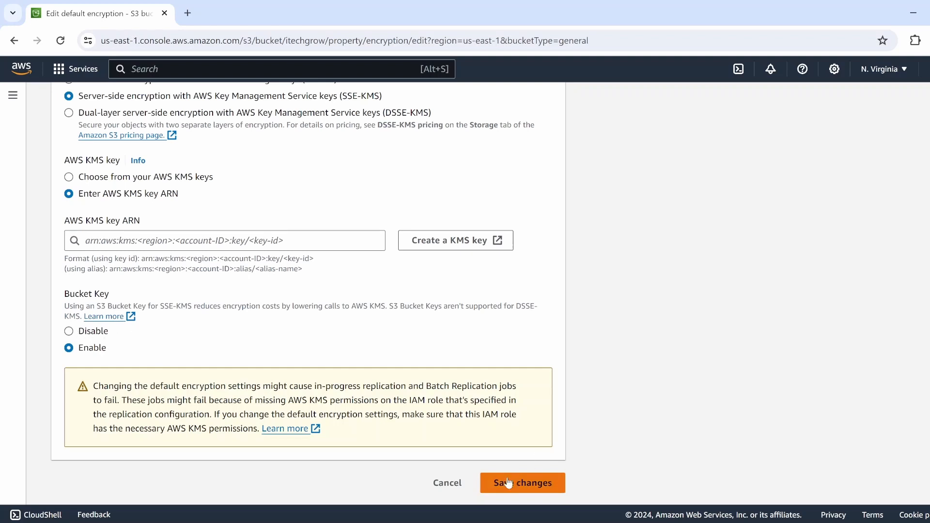
scroll(437, 494, up, 1)
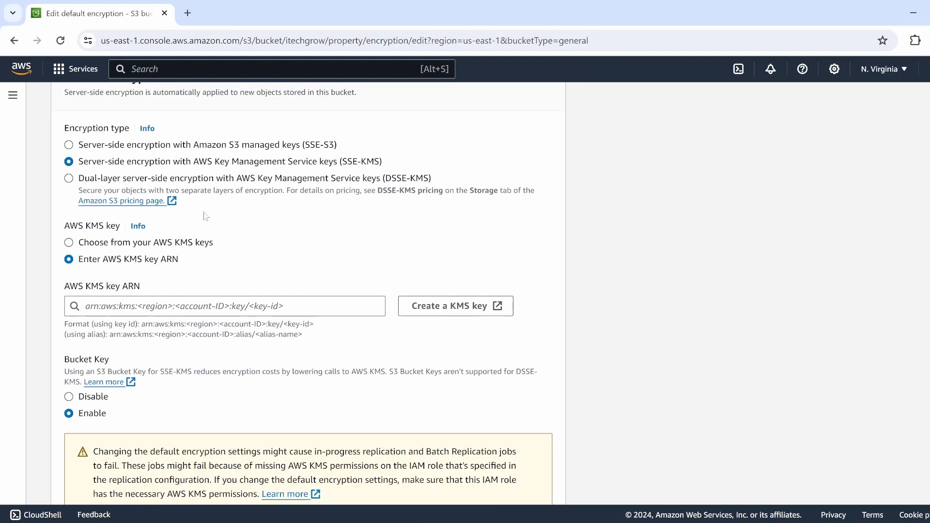
click(104, 243)
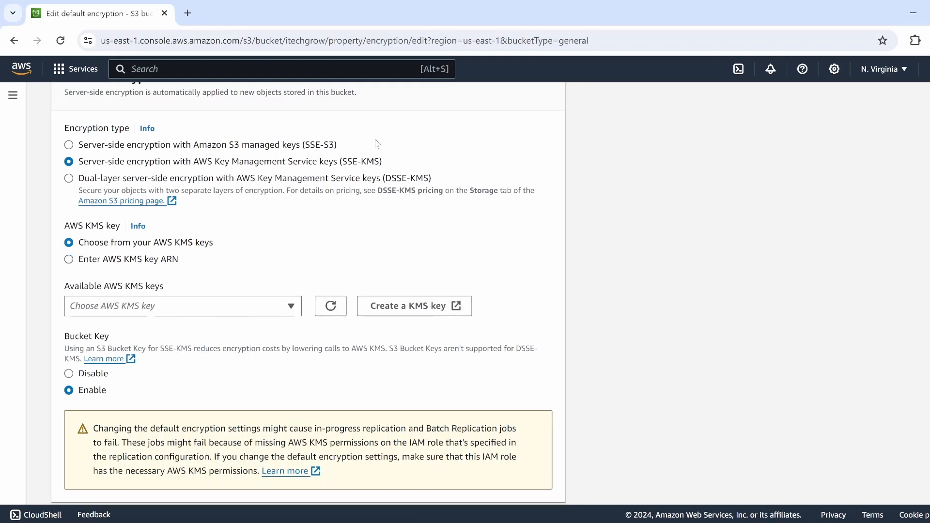
click(257, 303)
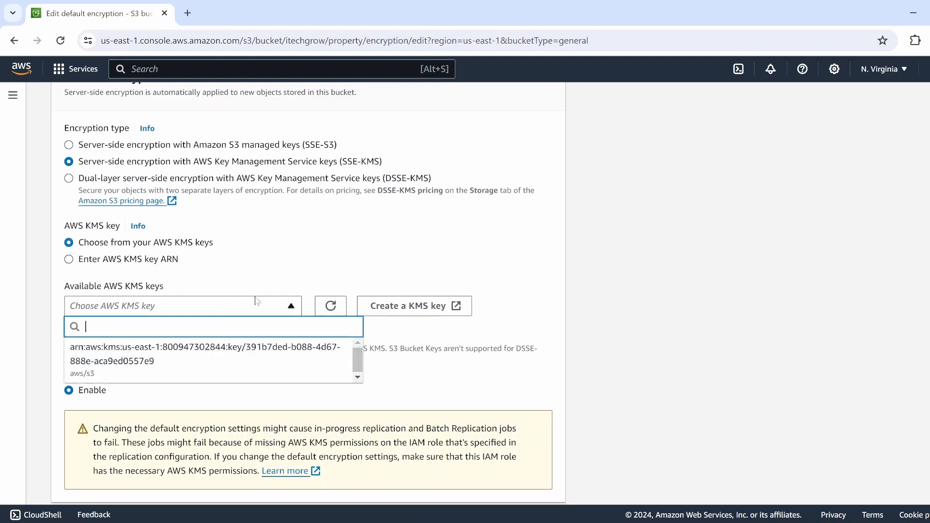
click(193, 363)
scroll(310, 378, down, 1)
click(504, 488)
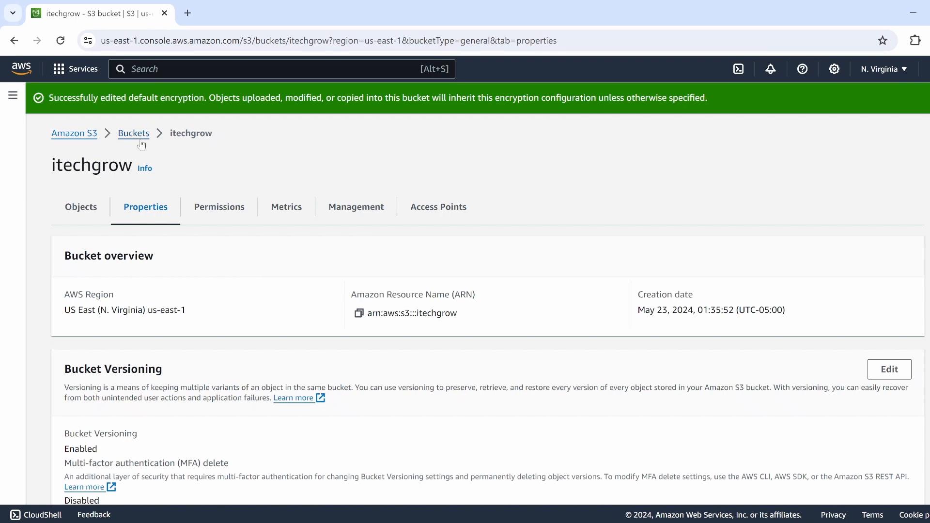
Step: Upload File2.txt from the ITechGrow folder to the itechgrow bucket, leaving the upload's permissions and properties at their defaults
click(133, 134)
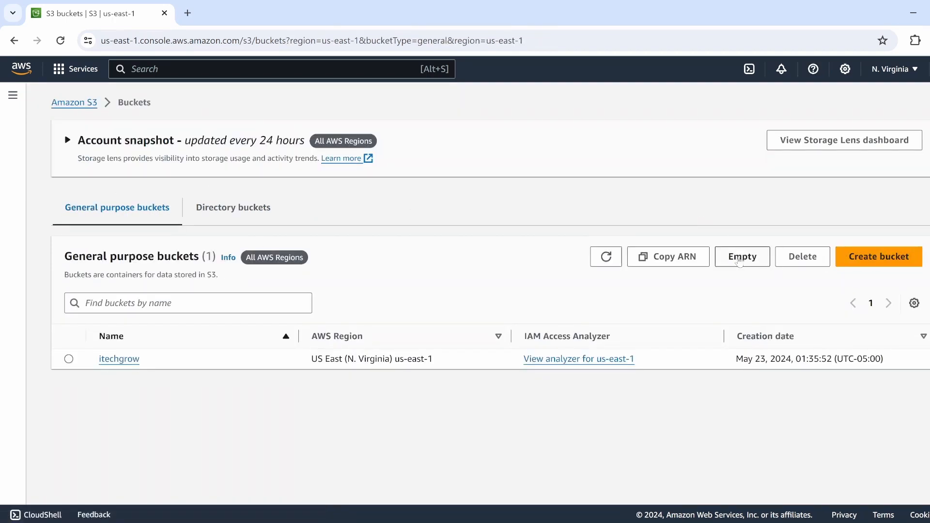
click(121, 358)
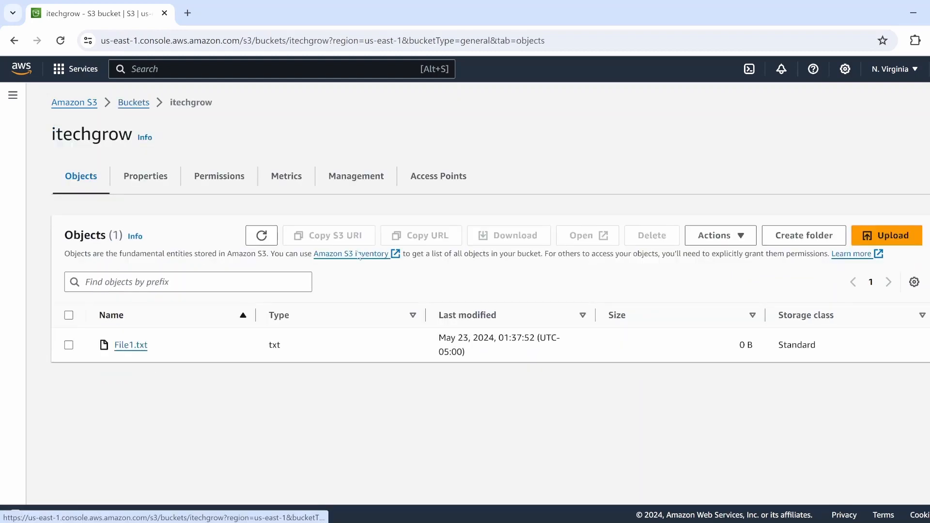
click(889, 242)
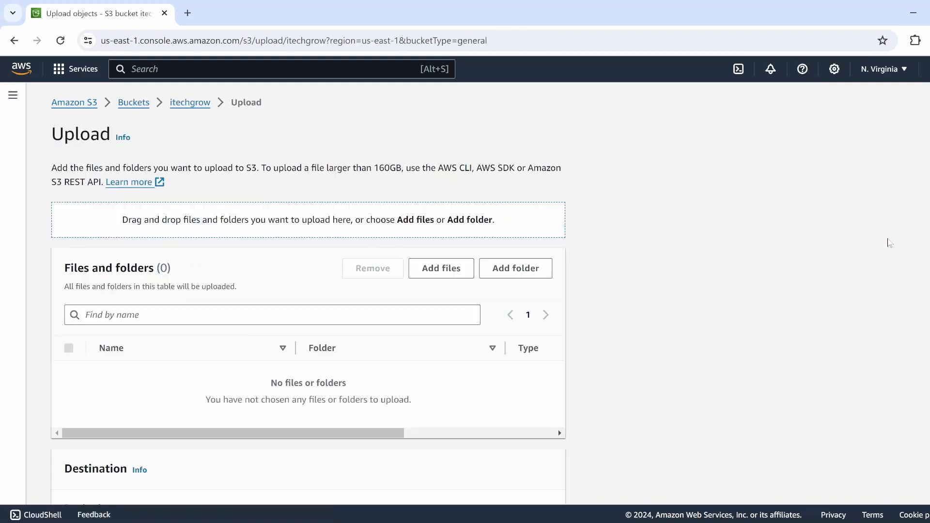
click(455, 267)
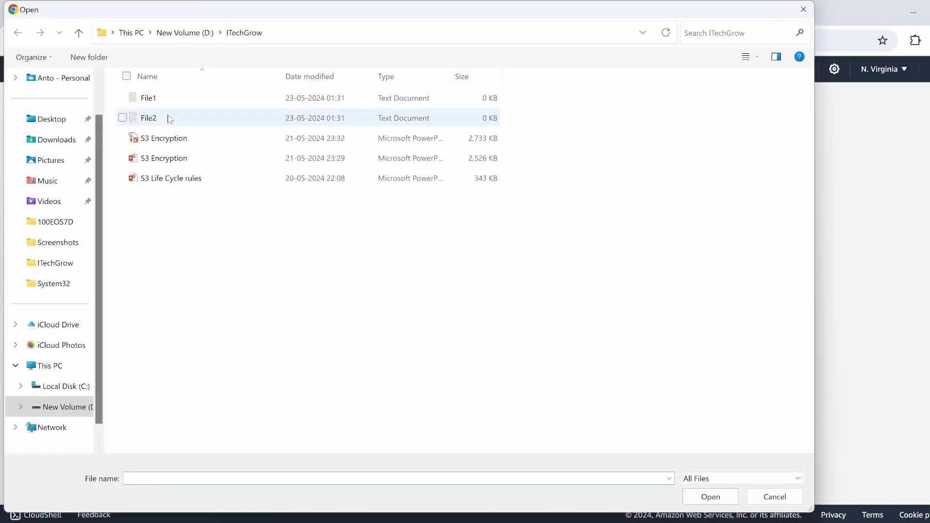
double_click(170, 125)
scroll(442, 437, down, 3)
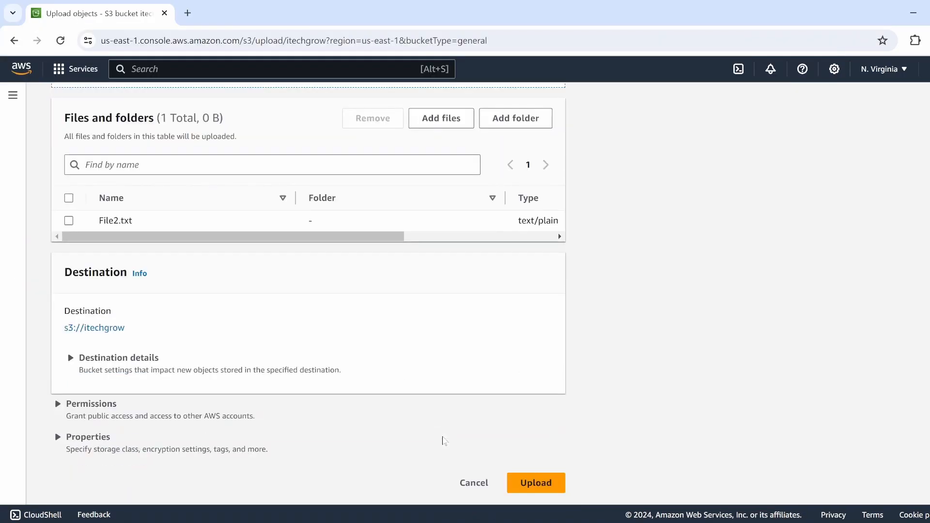
click(531, 484)
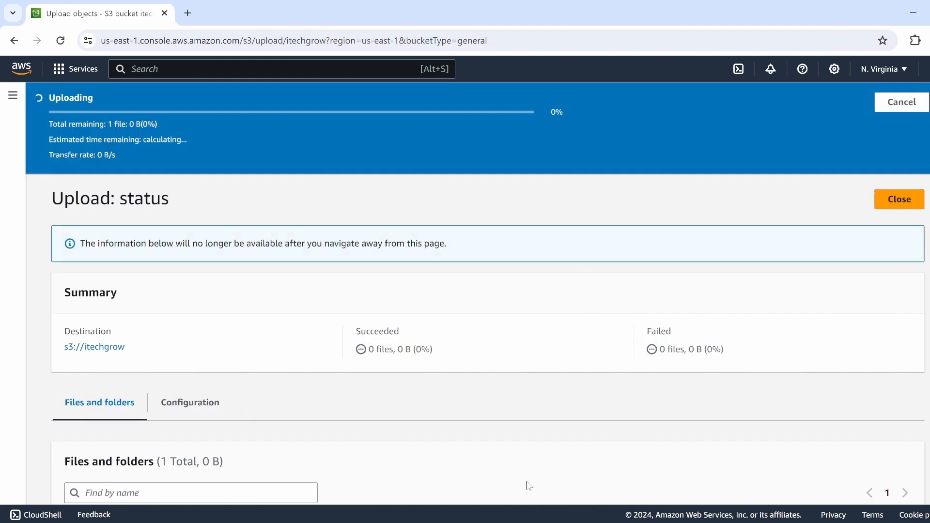
Step: Open the newly uploaded File2.txt and check the encryption type in its server-side encryption settings
scroll(262, 383, down, 1)
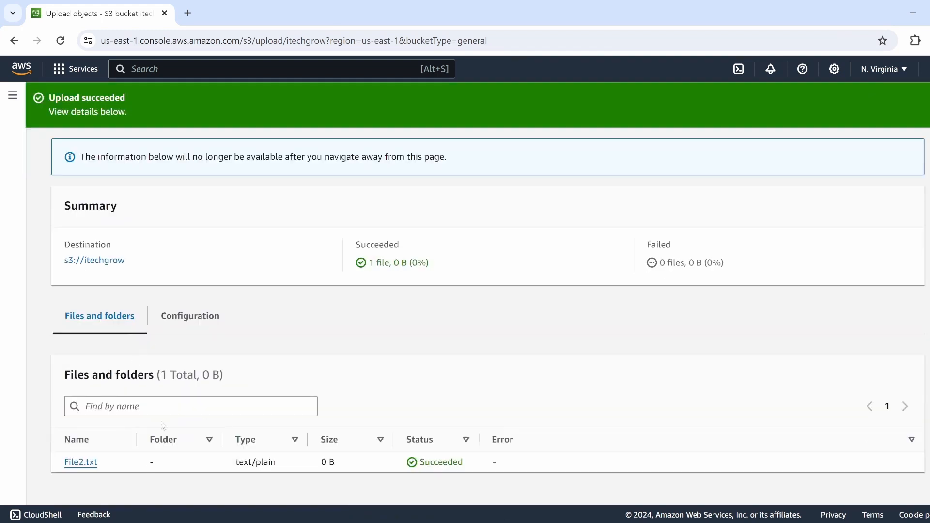
click(81, 462)
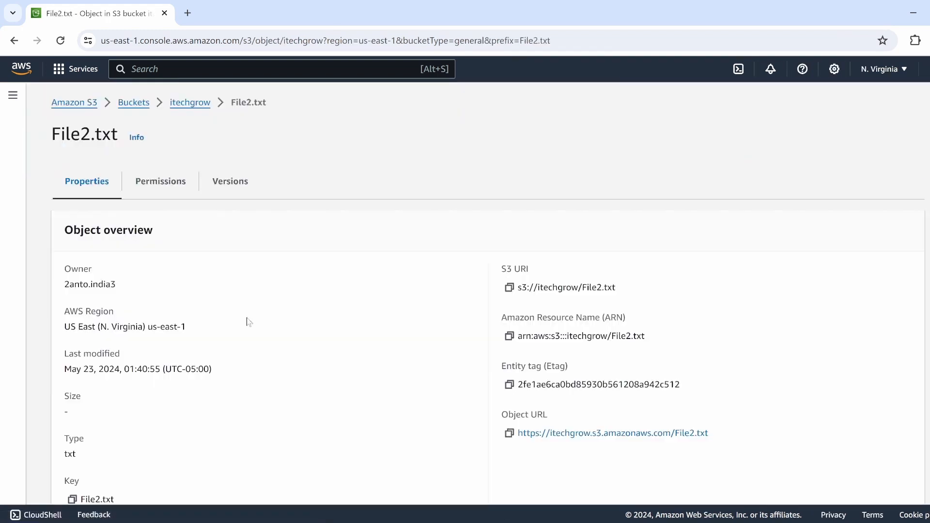
scroll(245, 326, down, 15)
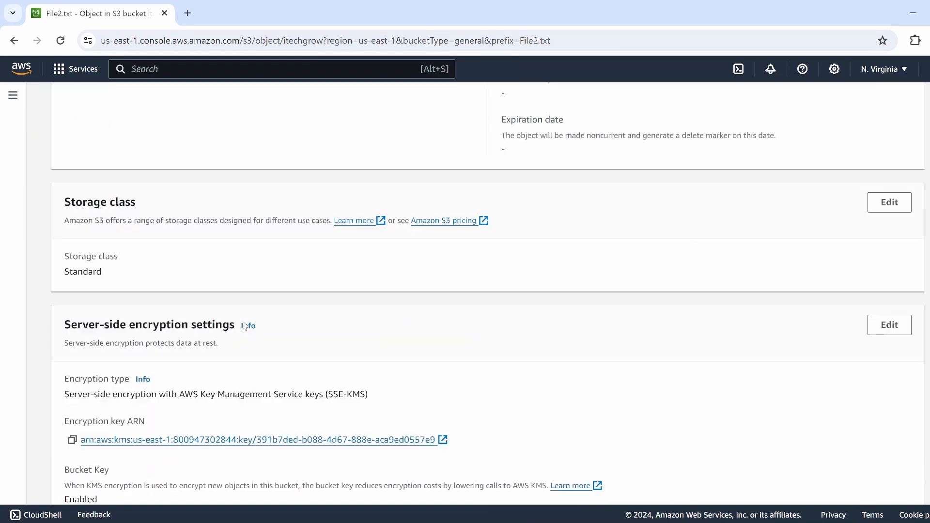
drag(347, 377, 118, 378)
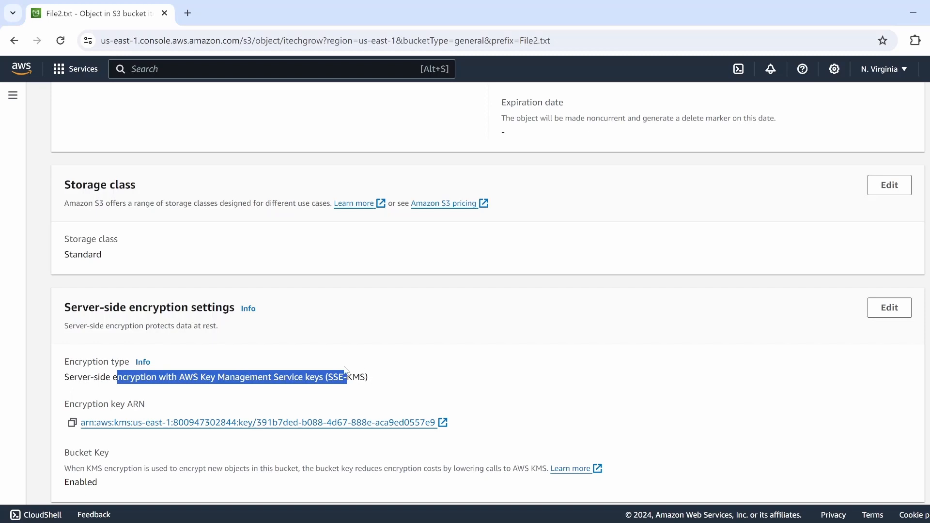
scroll(378, 379, up, 13)
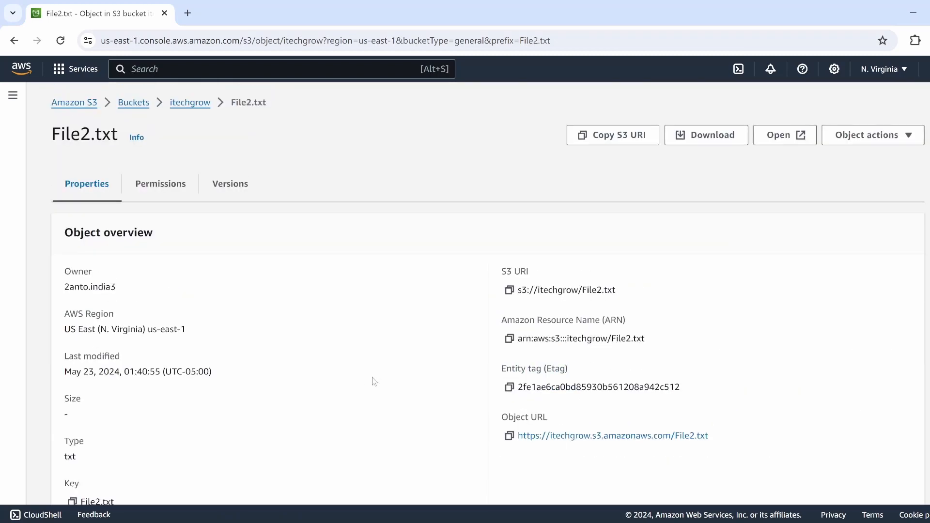